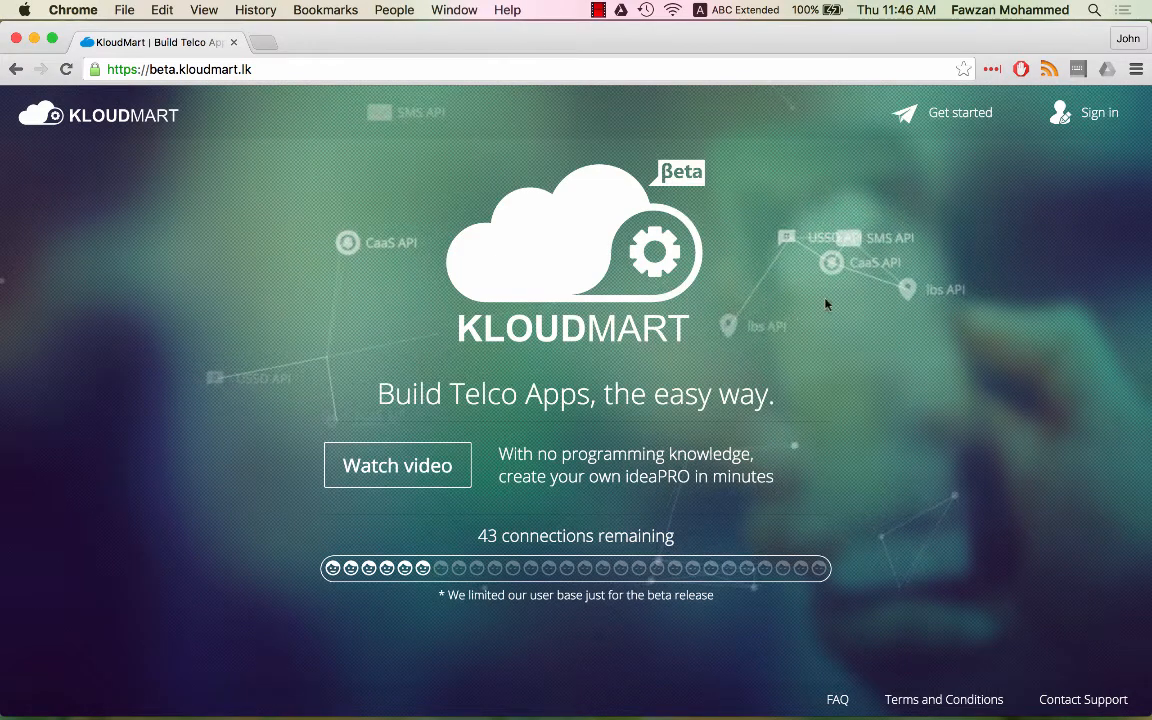
# - Sign in to KloudMart with the account's username and password
pyautogui.click(1113, 108)
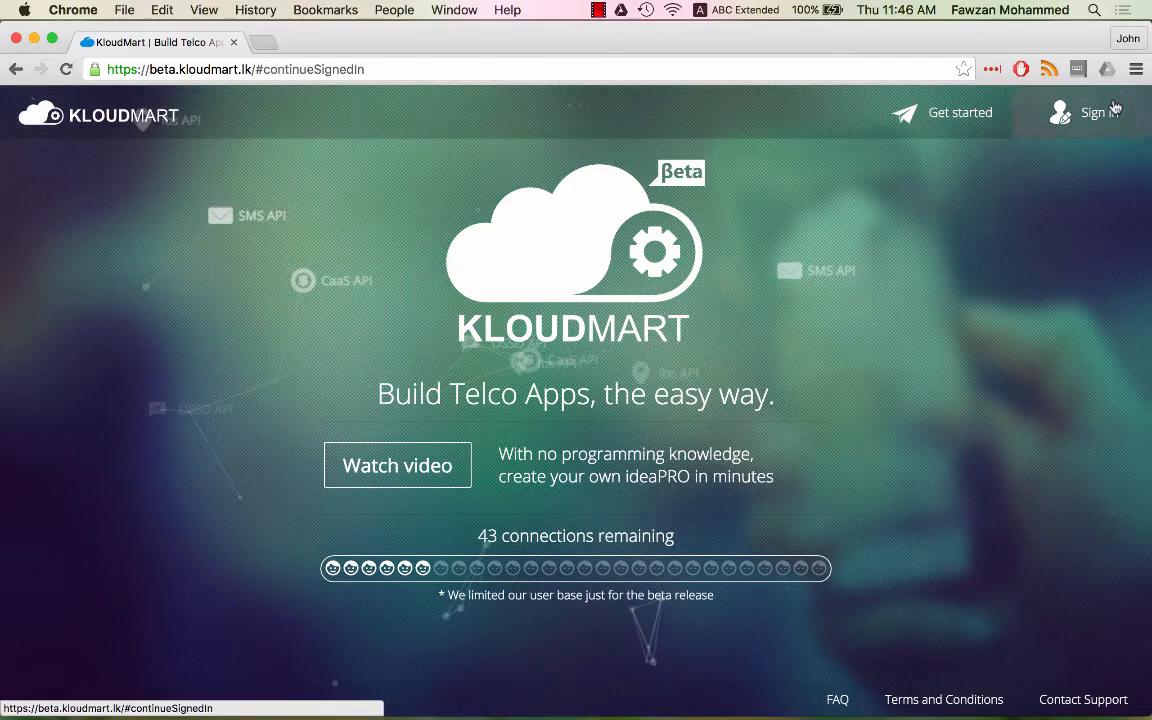
pyautogui.click(958, 225)
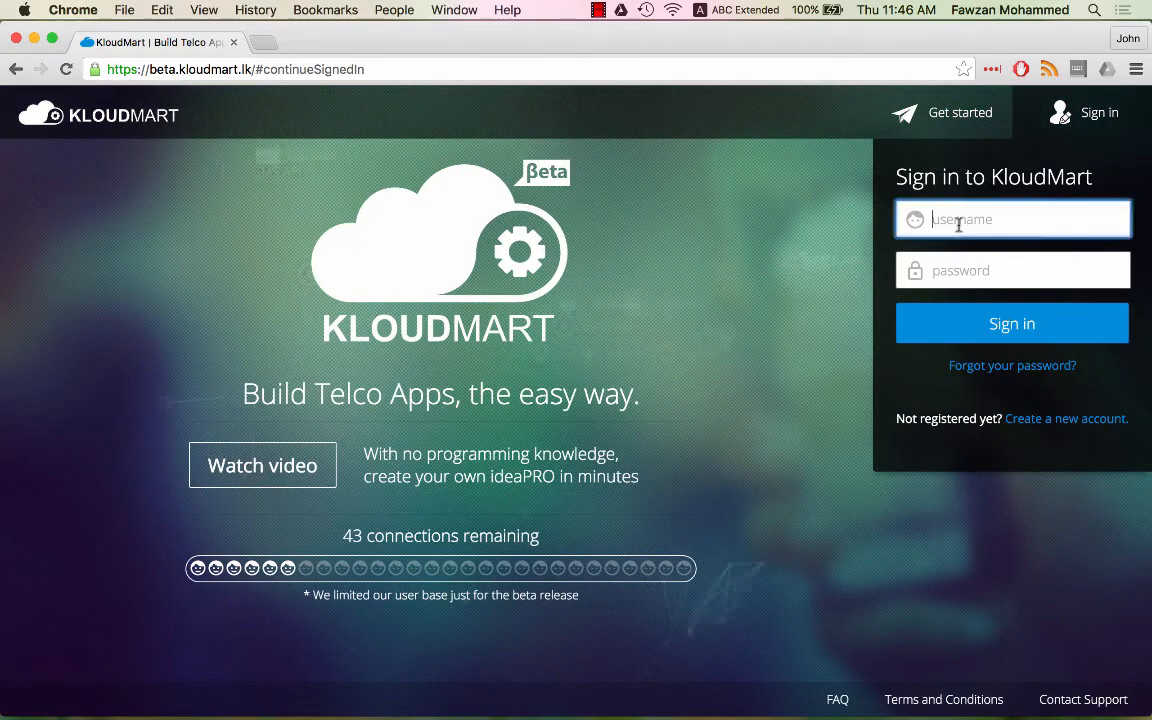
pyautogui.write('fawzan')
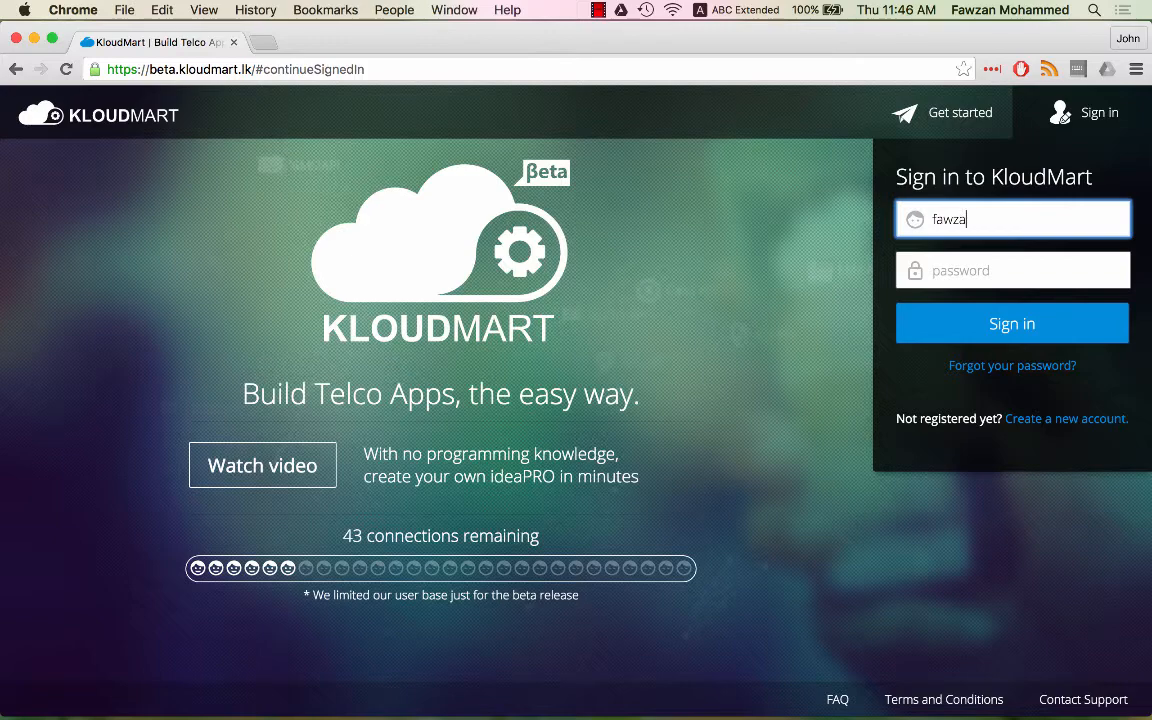
pyautogui.press('Tab')
pyautogui.write('********')
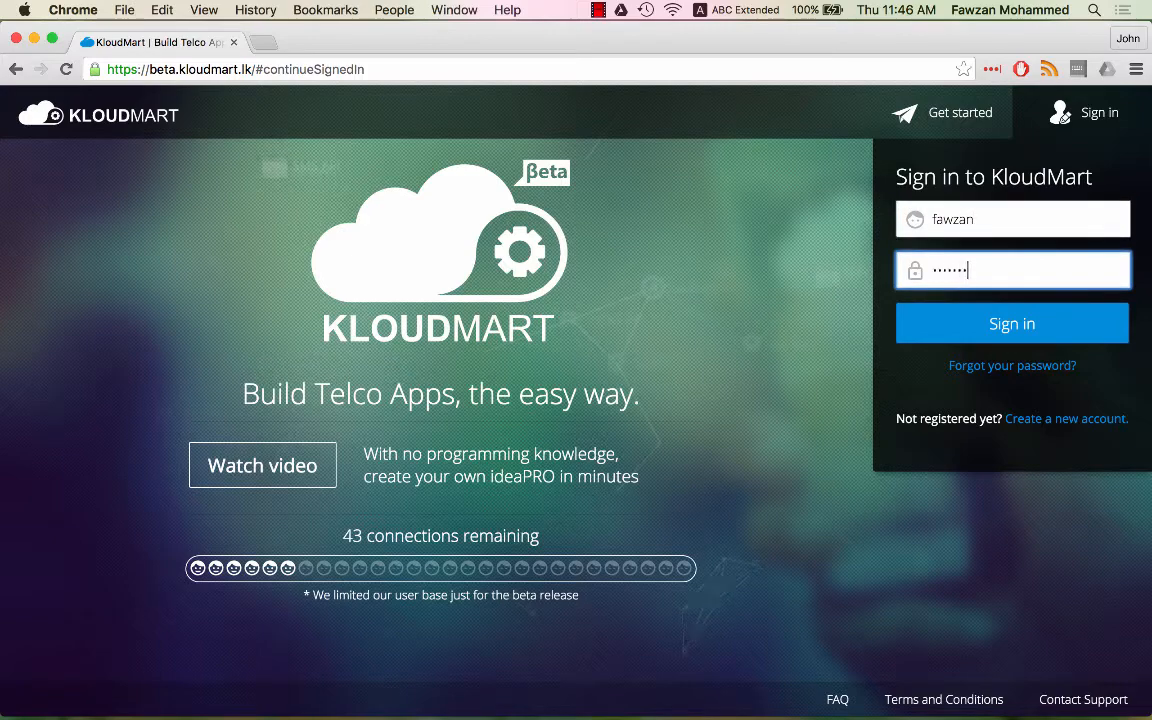
pyautogui.click(1004, 316)
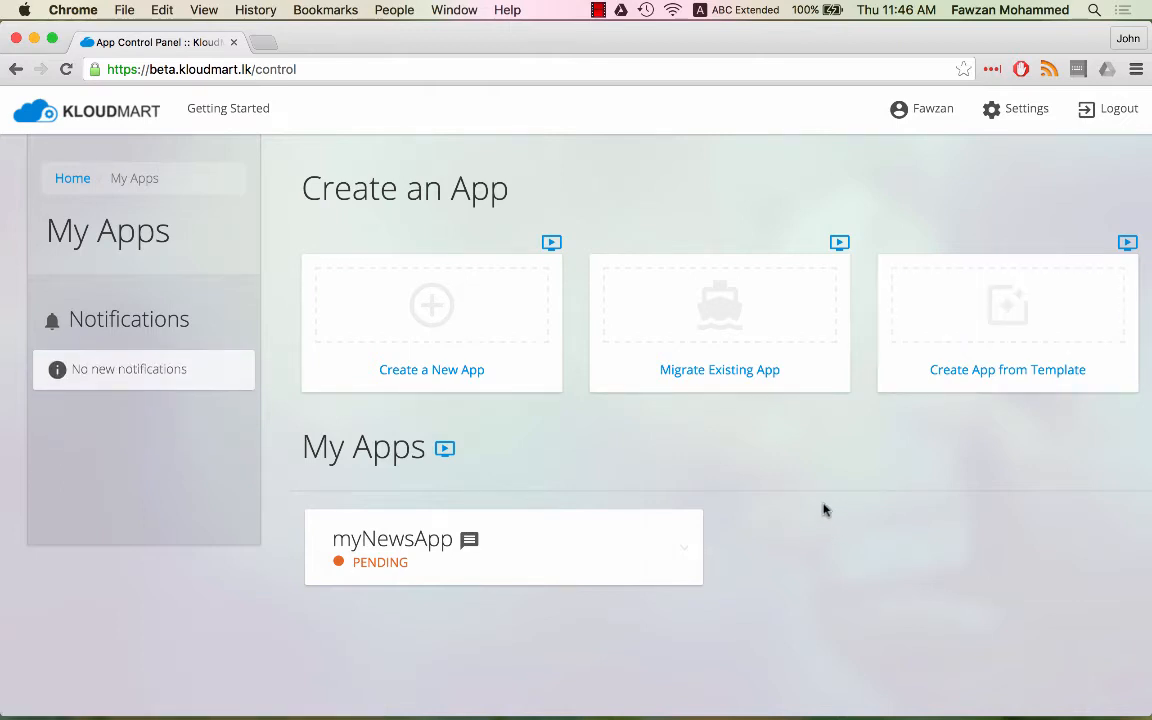
# - Create a new app from the NewsApp template and continue to its details
pyautogui.click(970, 303)
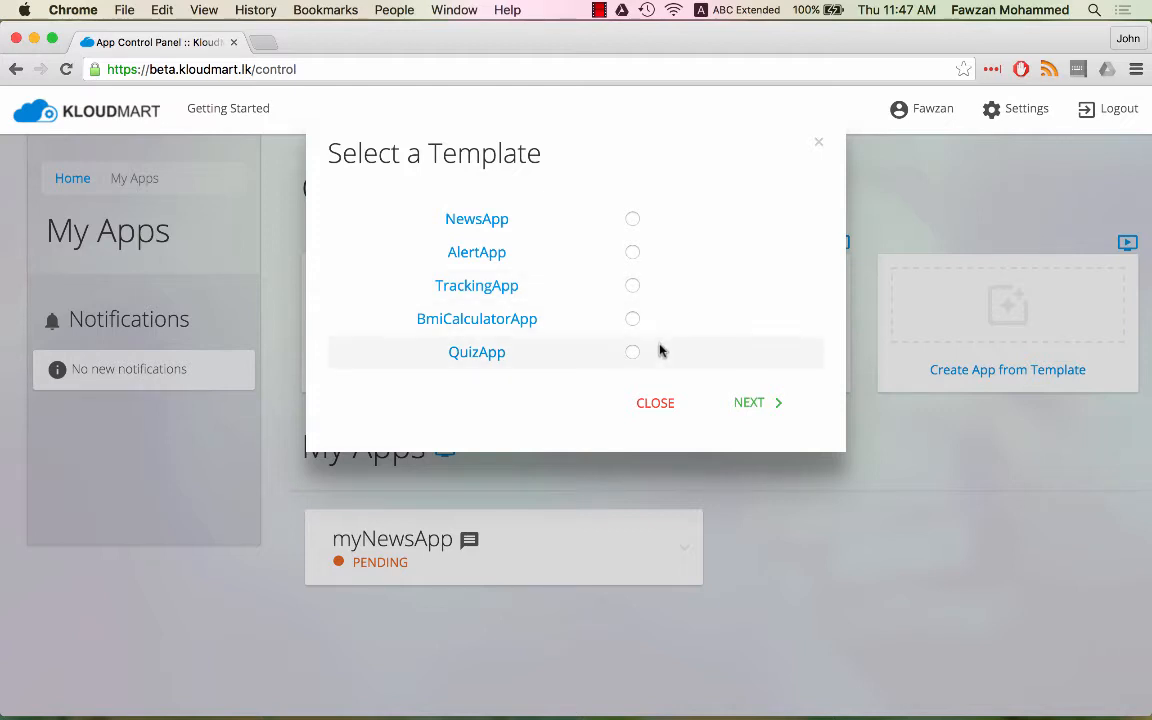
pyautogui.click(632, 221)
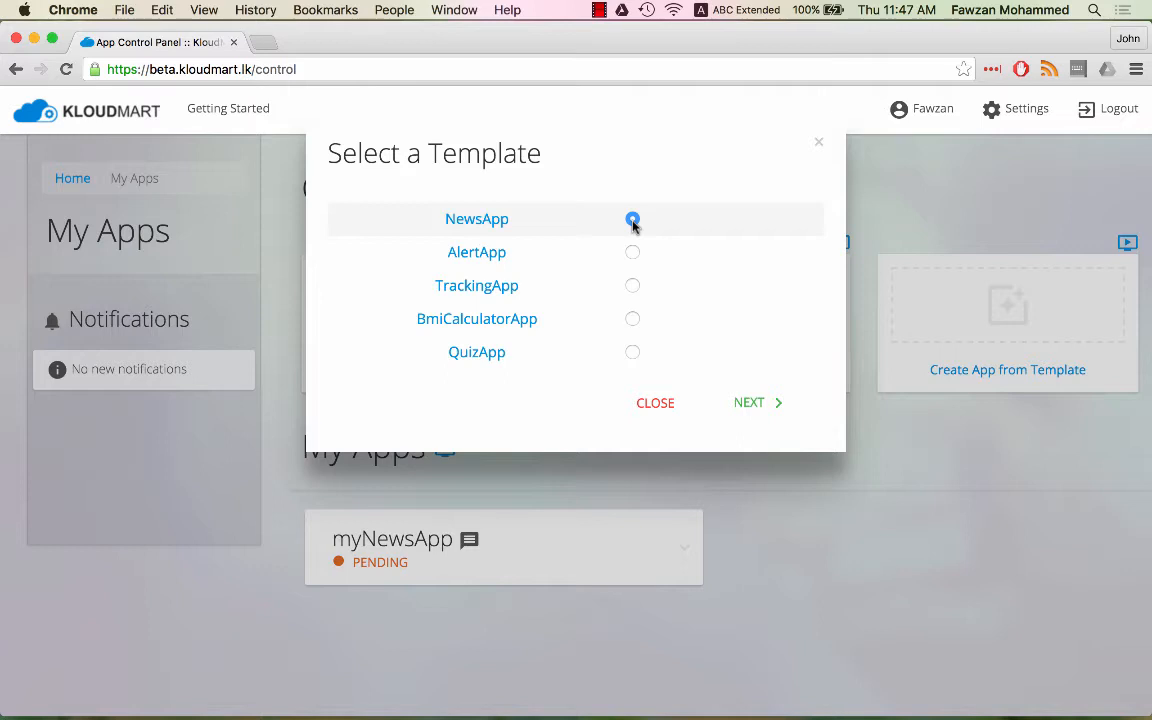
pyautogui.click(756, 404)
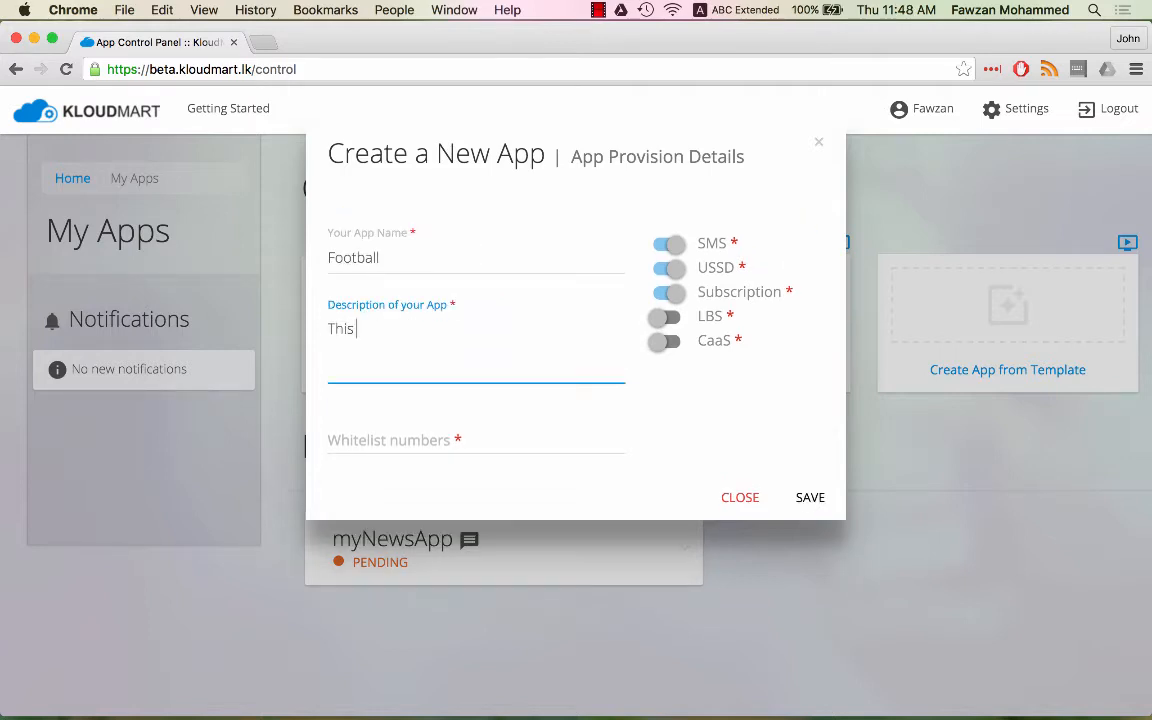
# - Save the Football app with a football-updates description and a whitelist test number
pyautogui.write('app will se')
pyautogui.press('Tab')
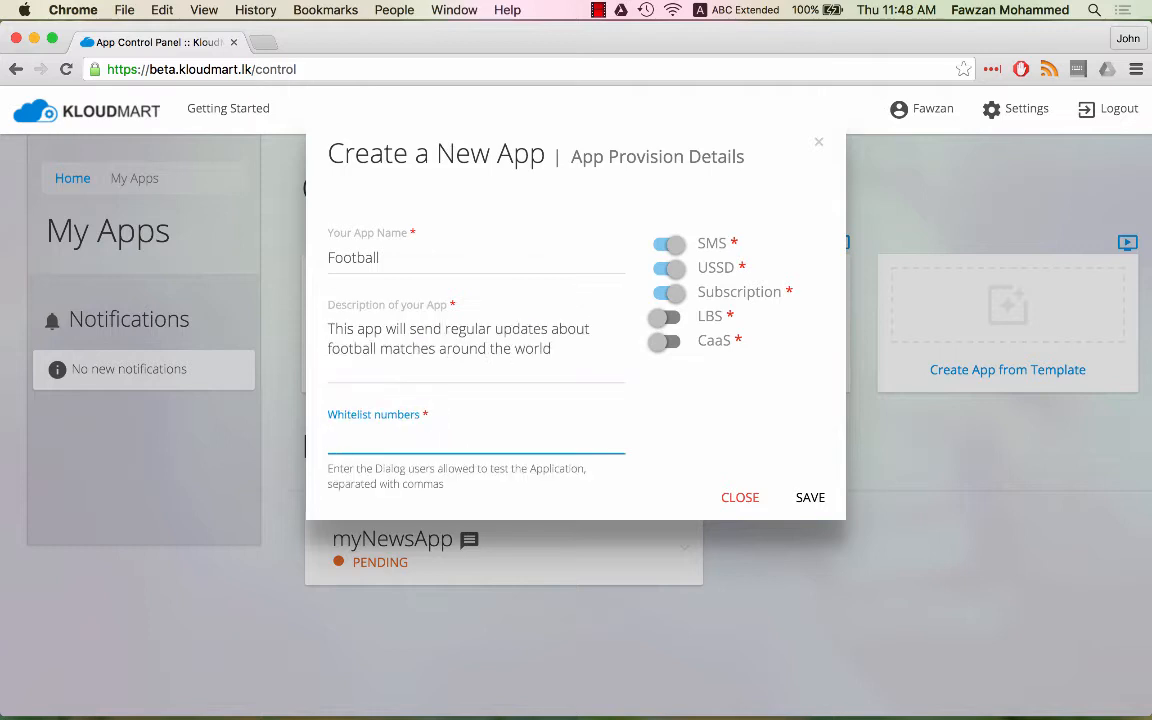
pyautogui.write('7777777')
pyautogui.click(674, 257)
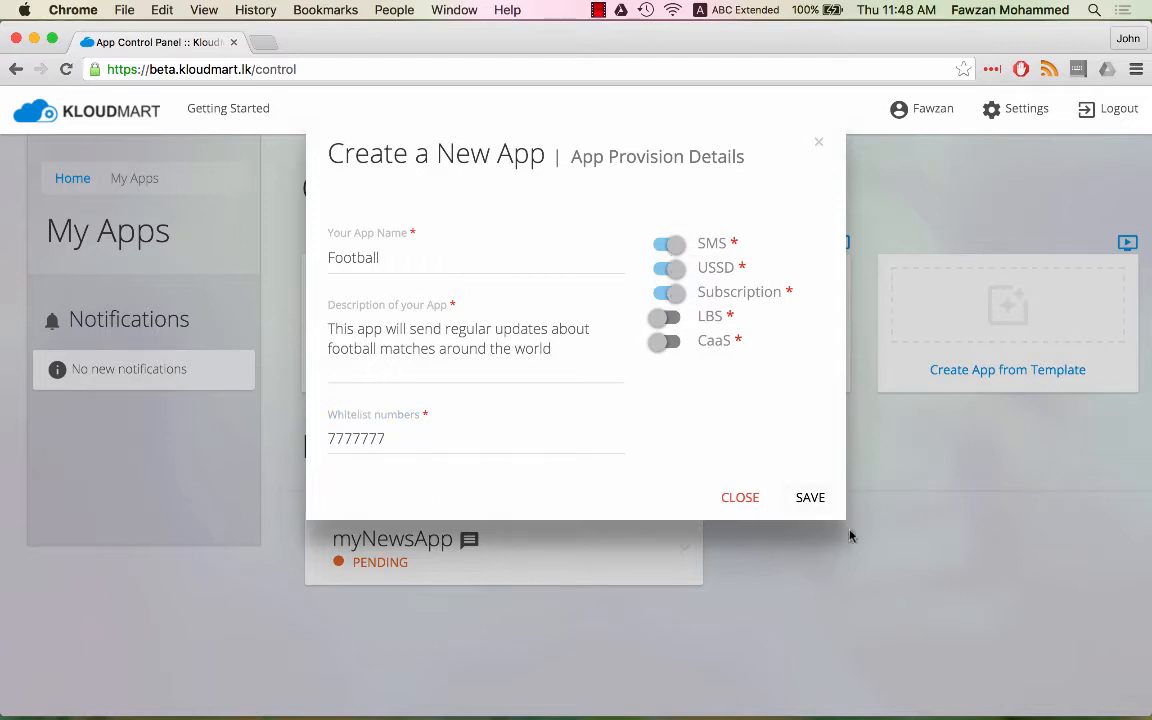
pyautogui.click(817, 498)
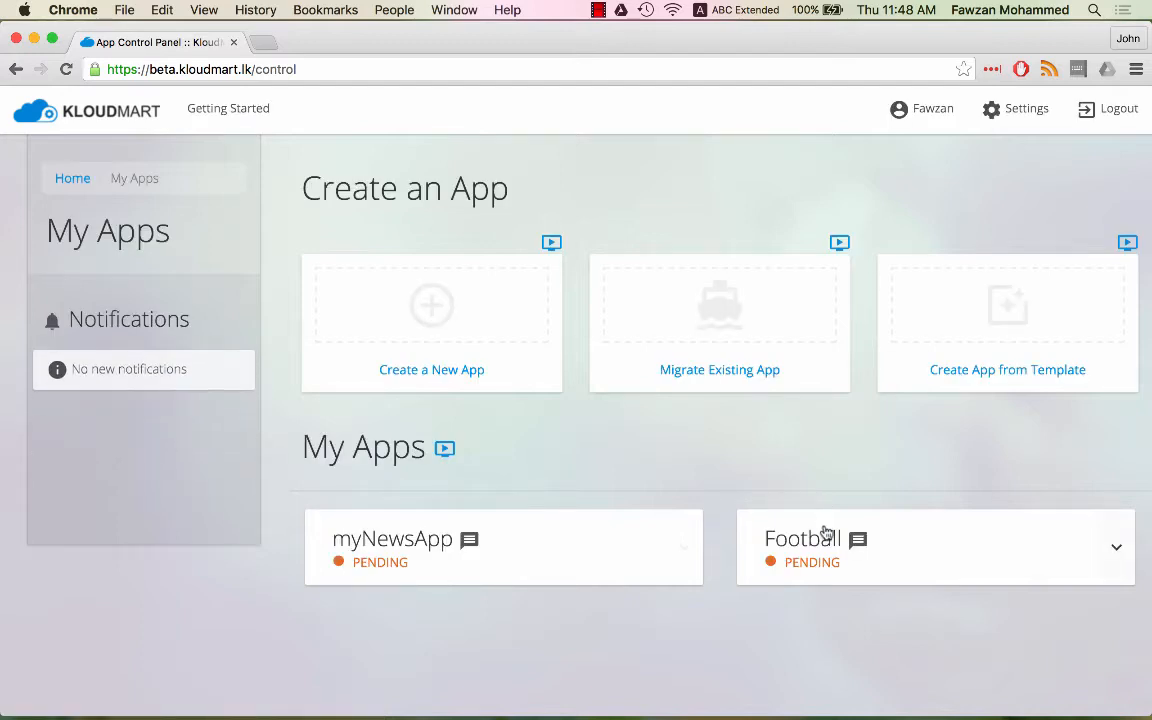
# - Expand the Football app card and open Edit App Configuration (IdeaMart)
pyautogui.click(826, 531)
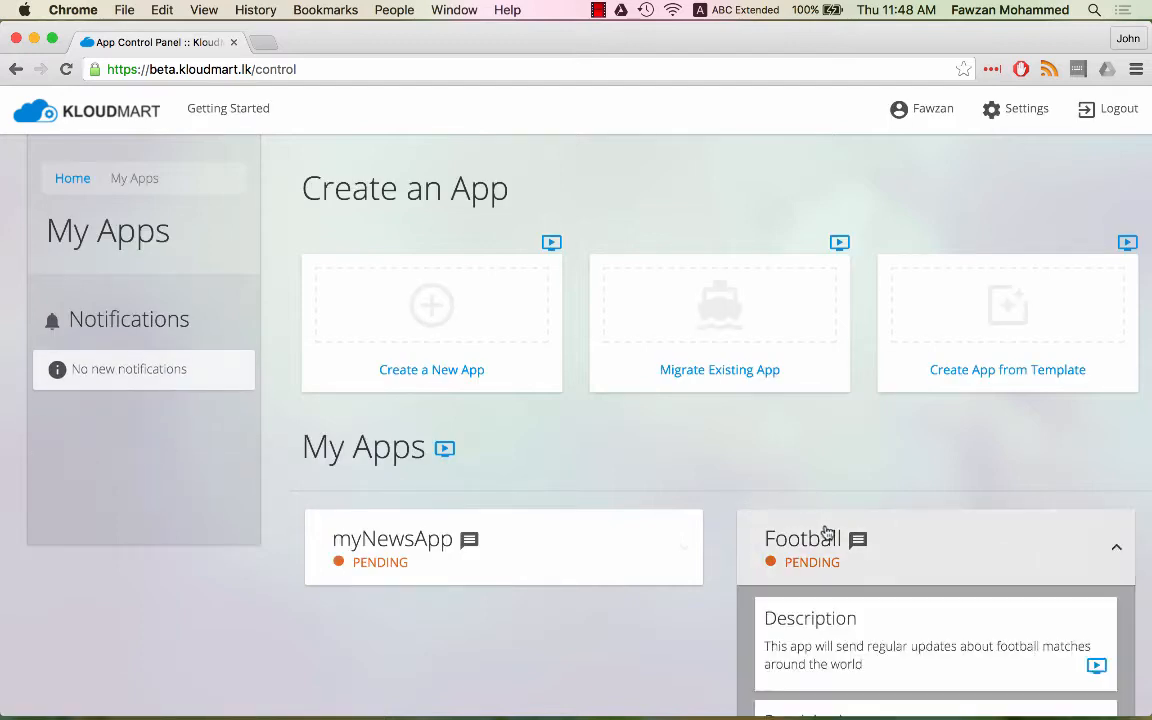
pyautogui.scroll(-8, 827, 520)
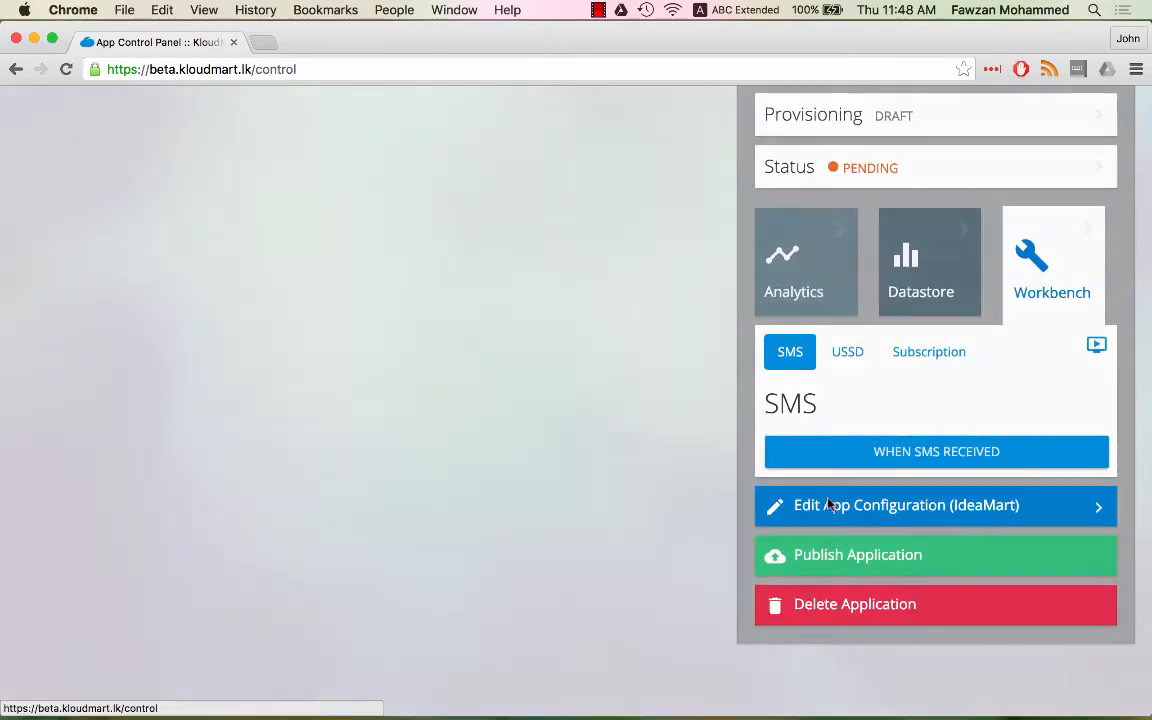
pyautogui.click(829, 508)
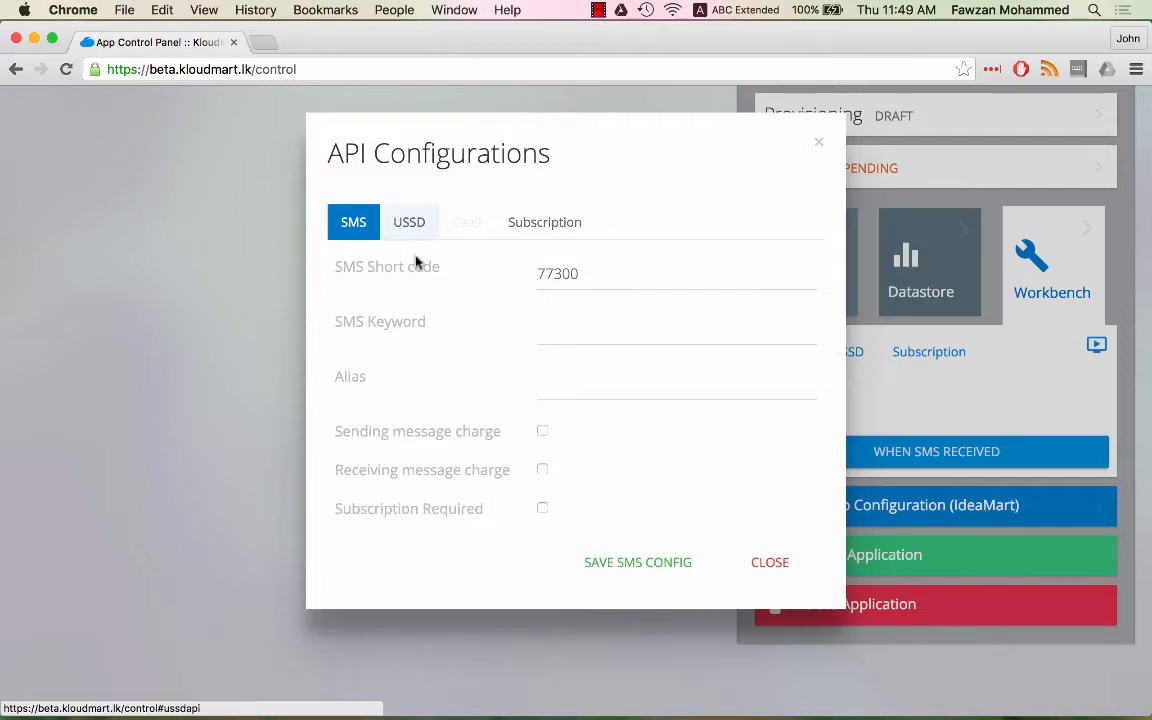
# - Save the SMS config: short code 77300, keyword FB, alias footBall, subscription required
pyautogui.click(572, 282)
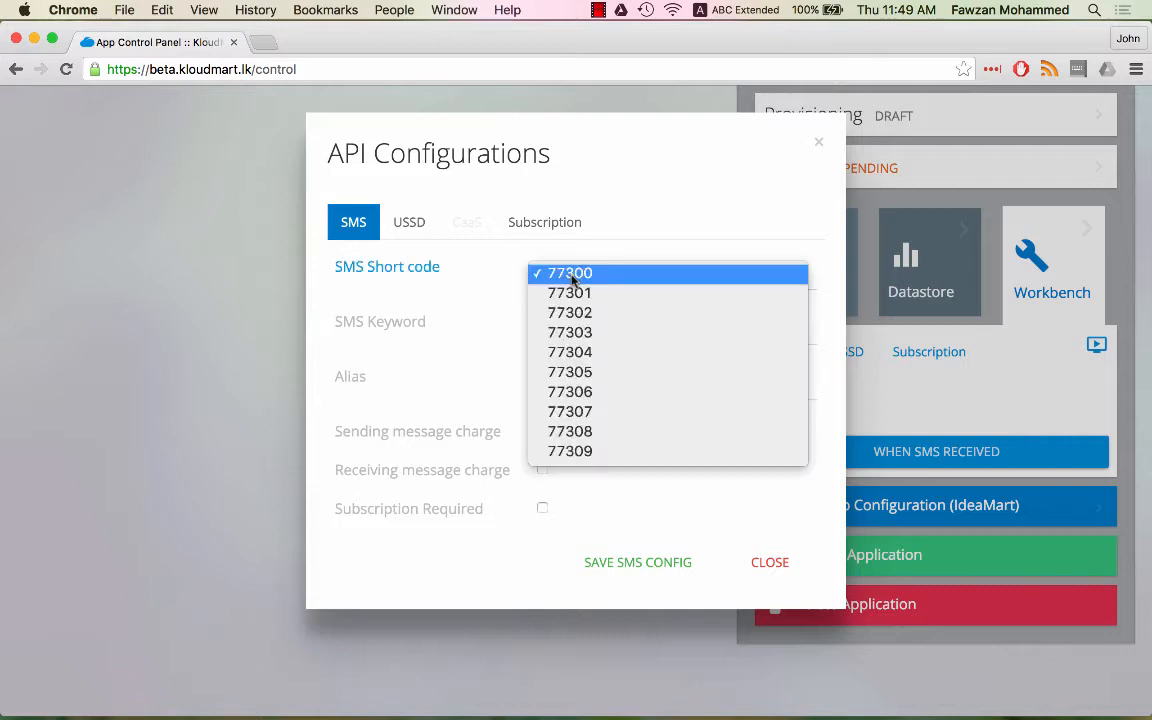
pyautogui.click(571, 272)
pyautogui.click(565, 326)
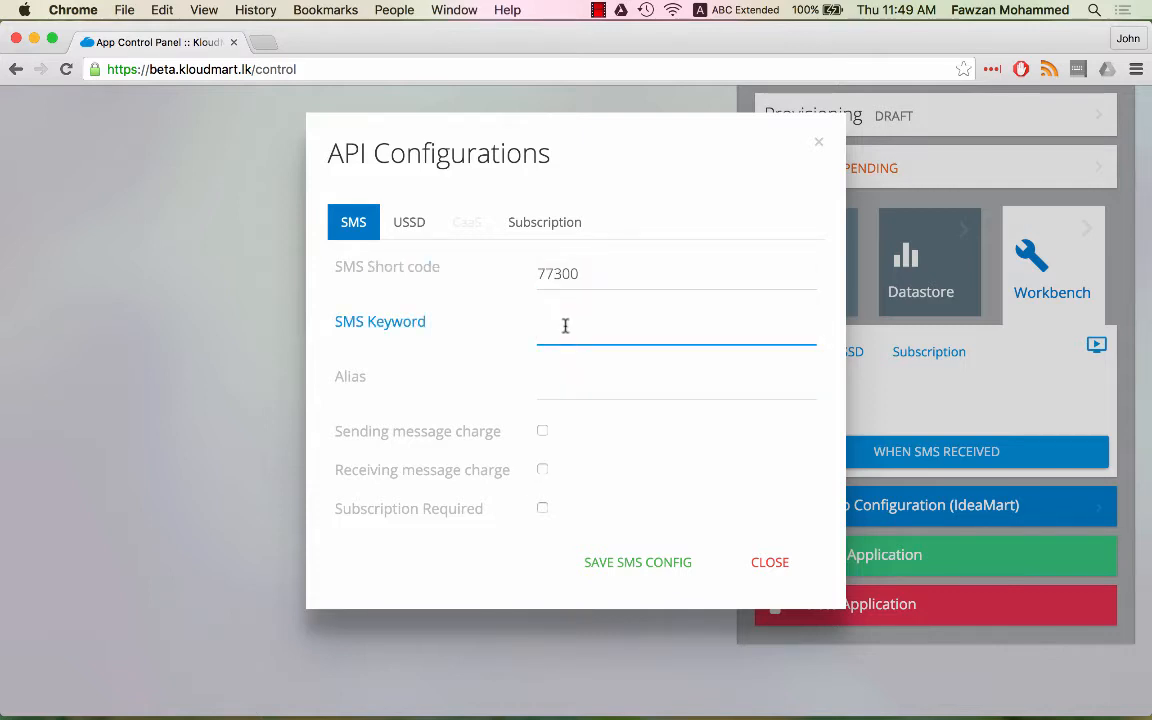
pyautogui.write('FB')
pyautogui.press('Tab')
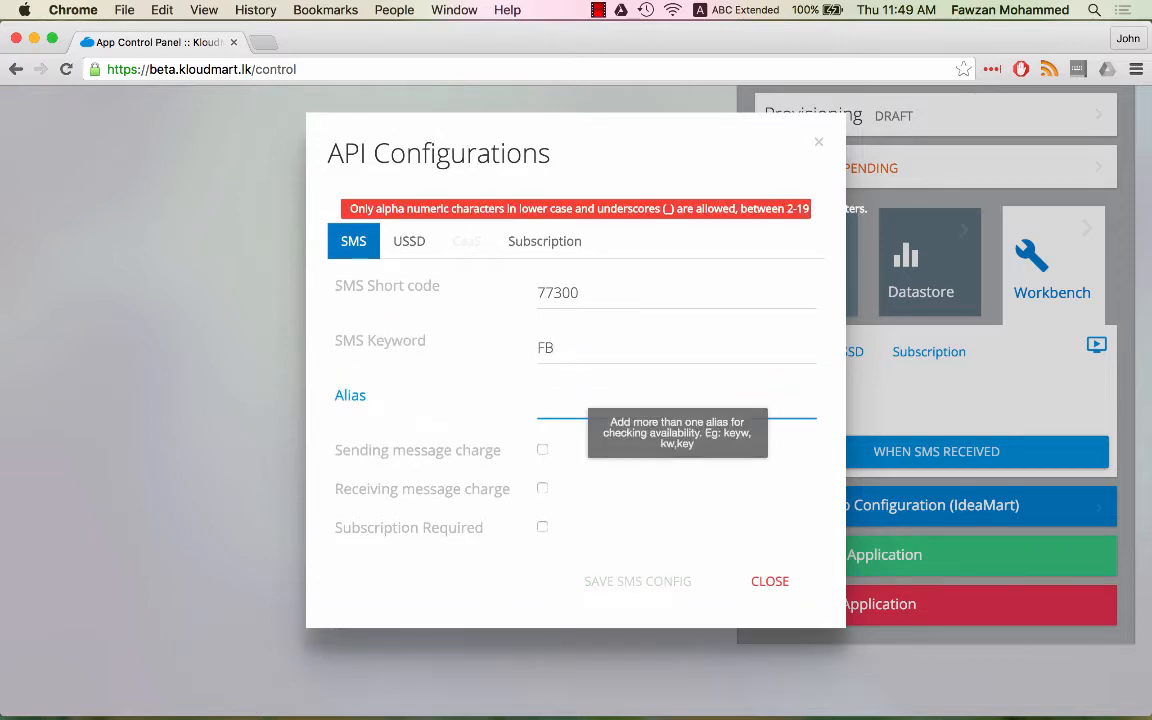
pyautogui.write('footBall')
pyautogui.press('Tab')
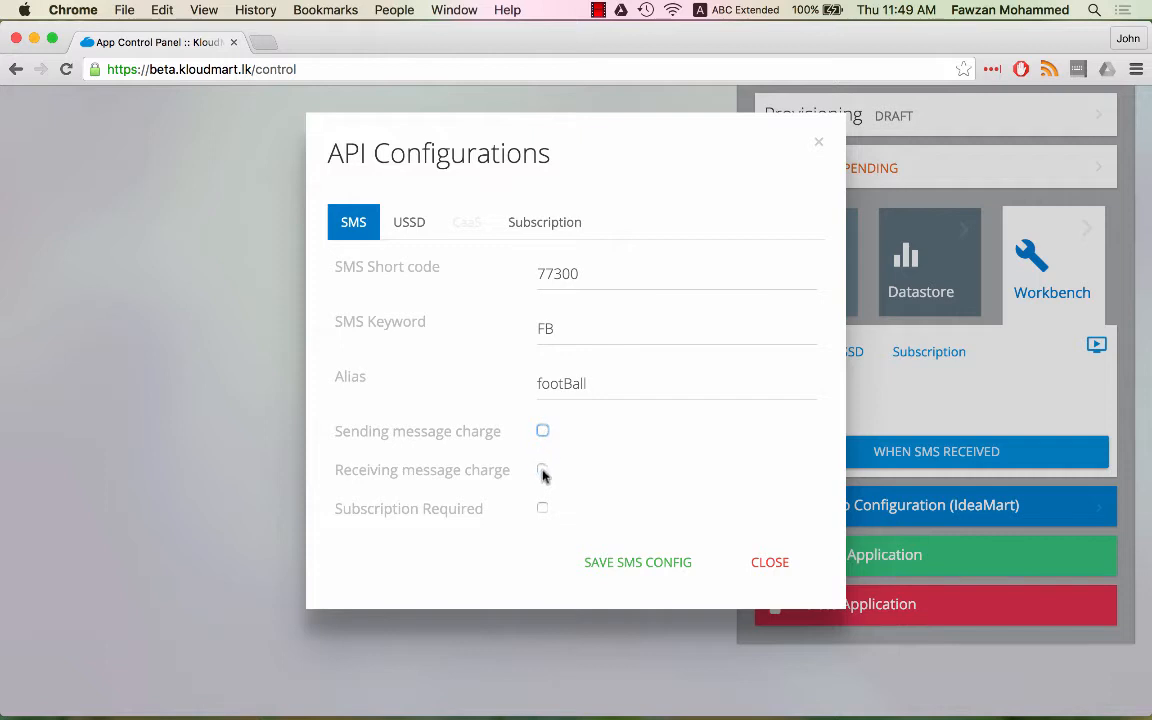
pyautogui.click(542, 508)
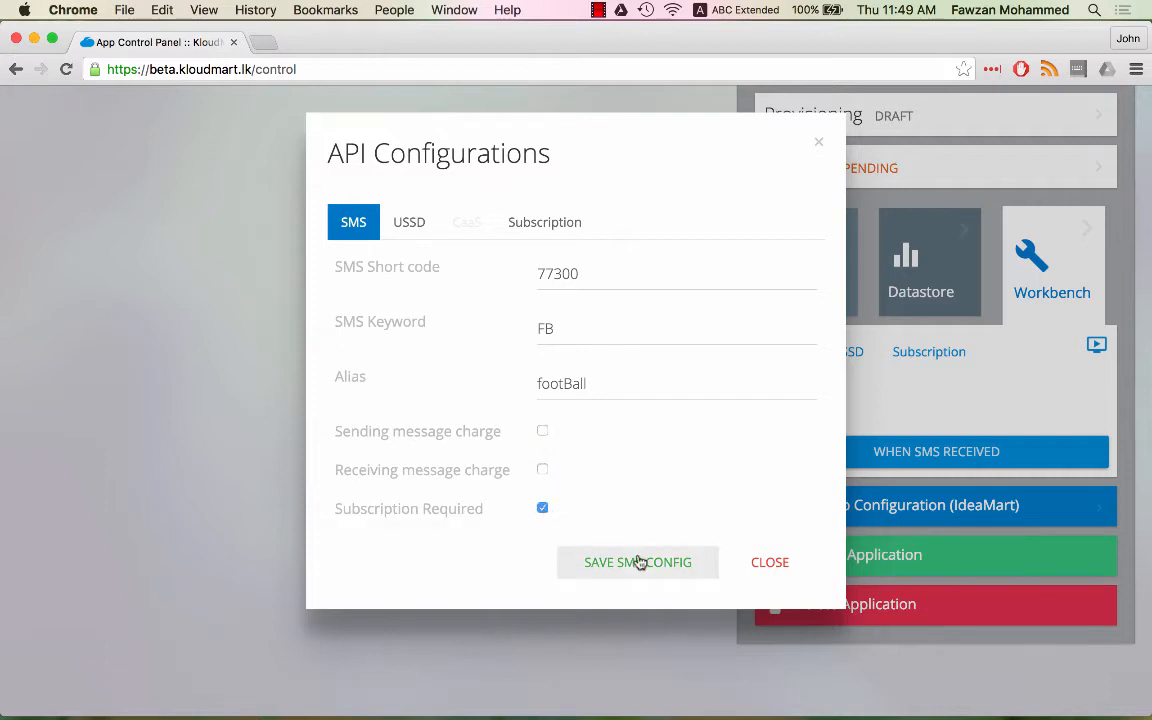
pyautogui.click(681, 567)
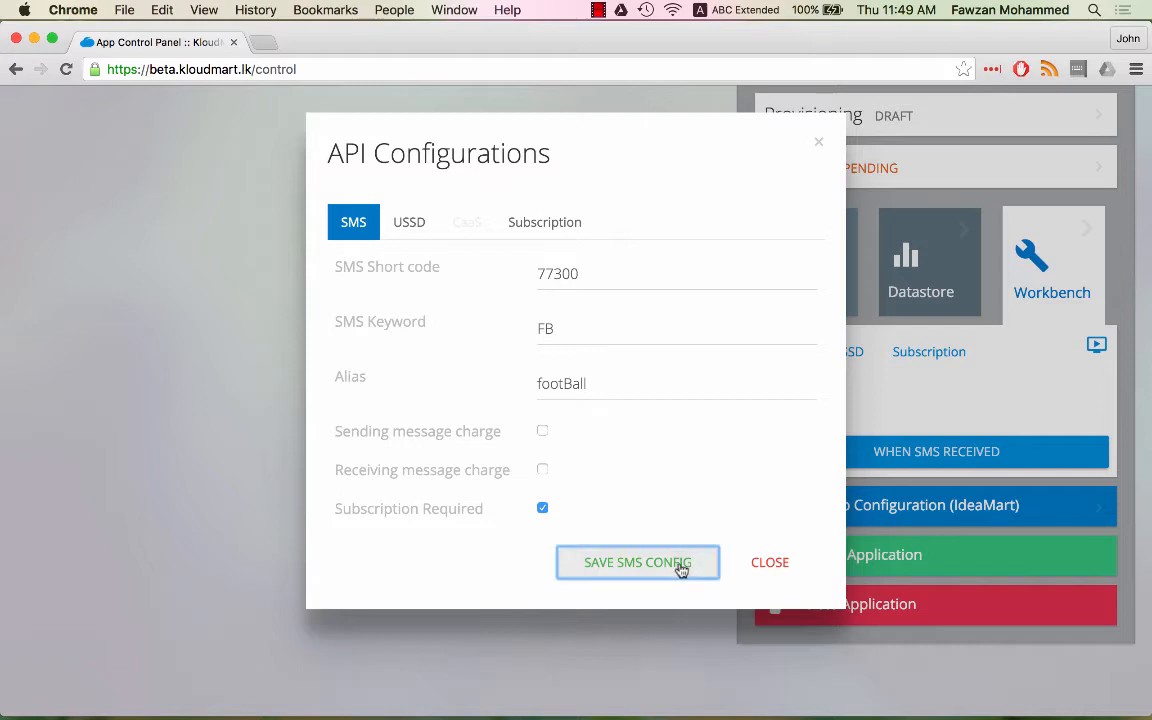
pyautogui.click(410, 242)
# - Keep USSD short code 105 with both checkboxes unticked and save the USSD config
pyautogui.click(533, 282)
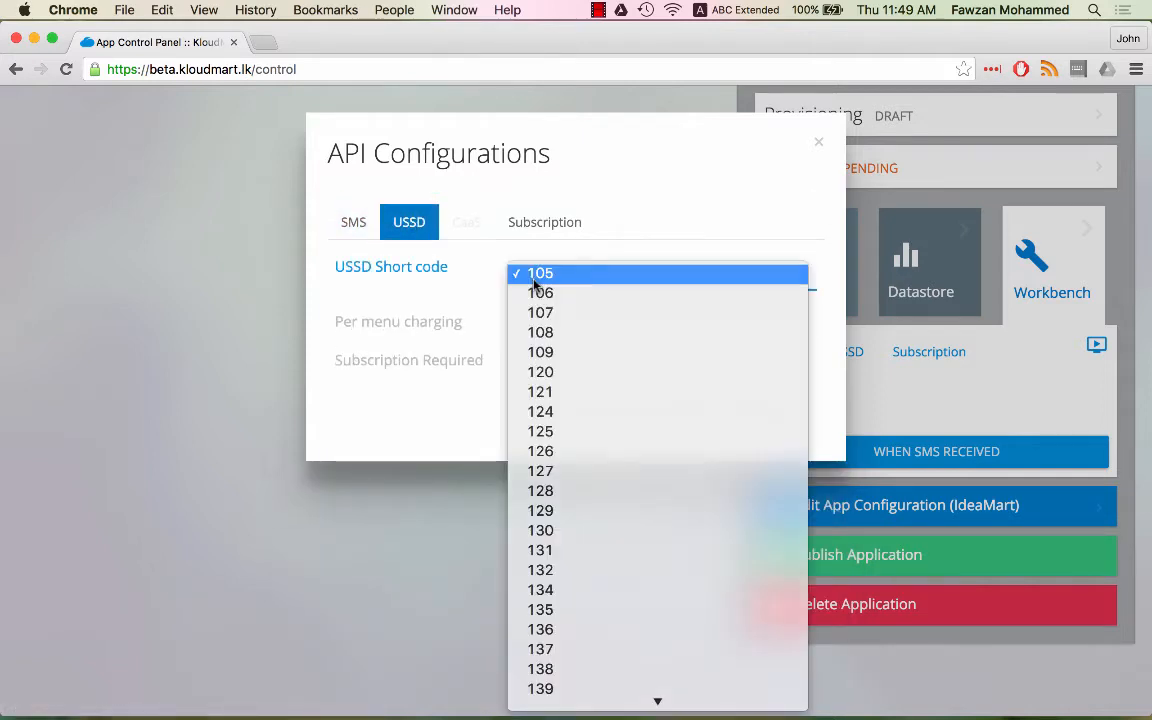
pyautogui.click(533, 281)
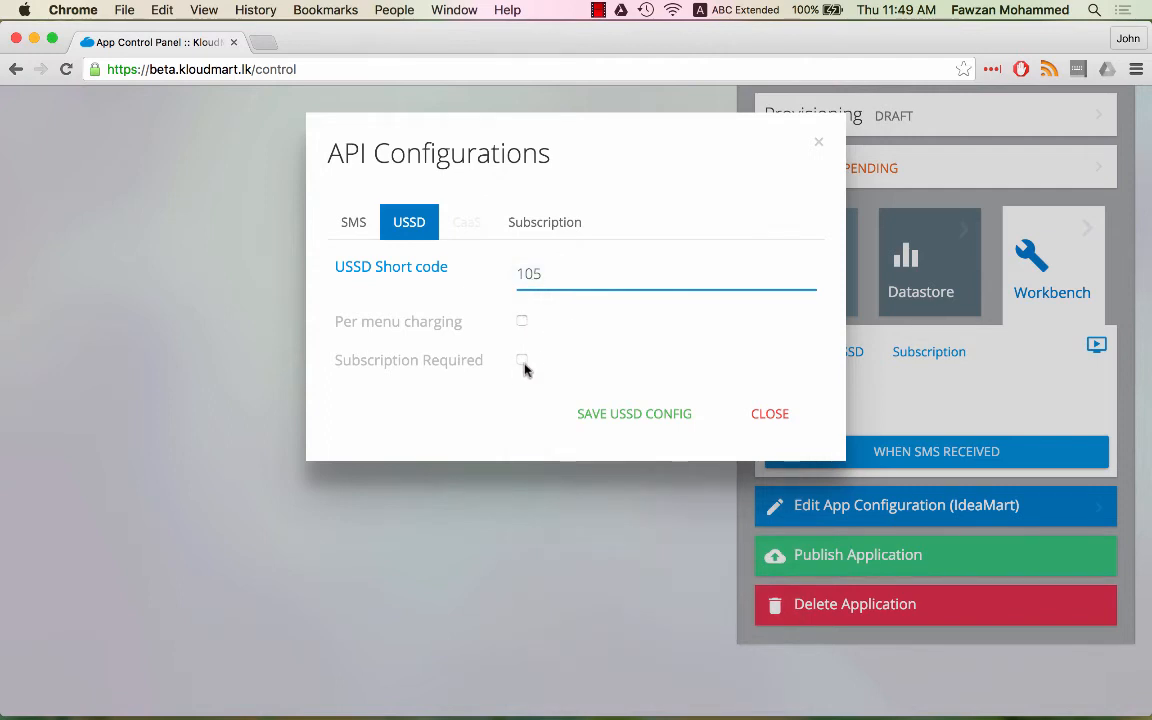
pyautogui.click(603, 416)
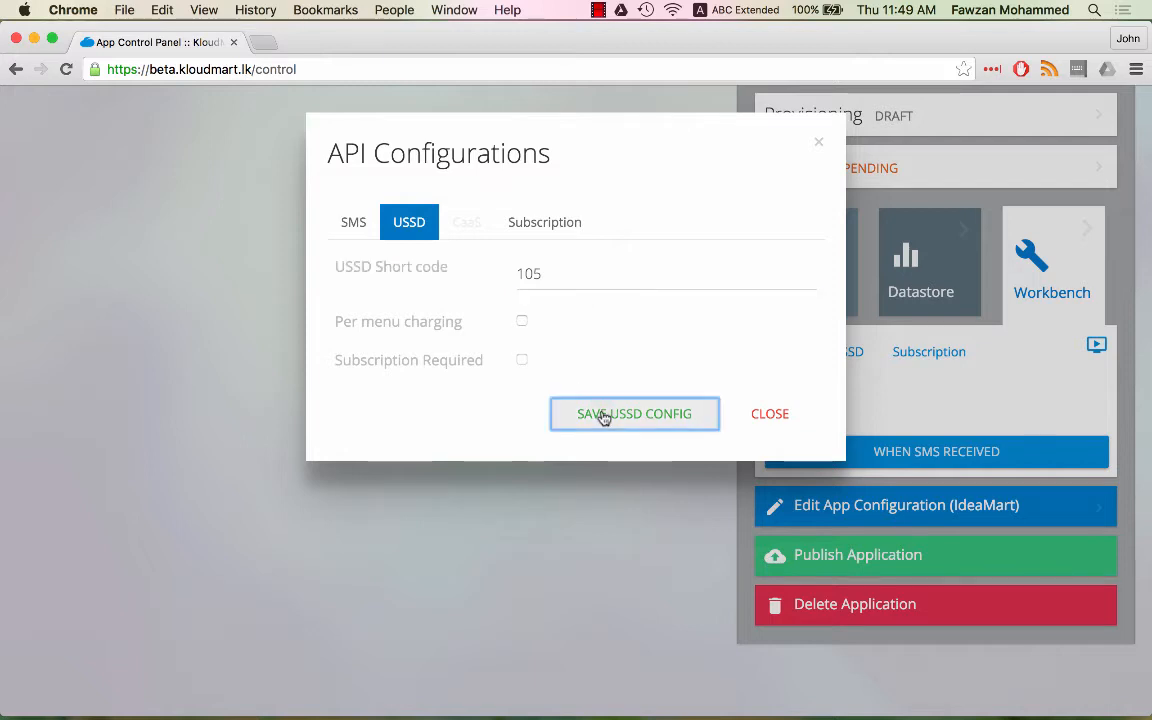
# - Write the FootBall News registration welcome message and the 'We will miss you' goodbye
pyautogui.click(541, 242)
pyautogui.click(548, 304)
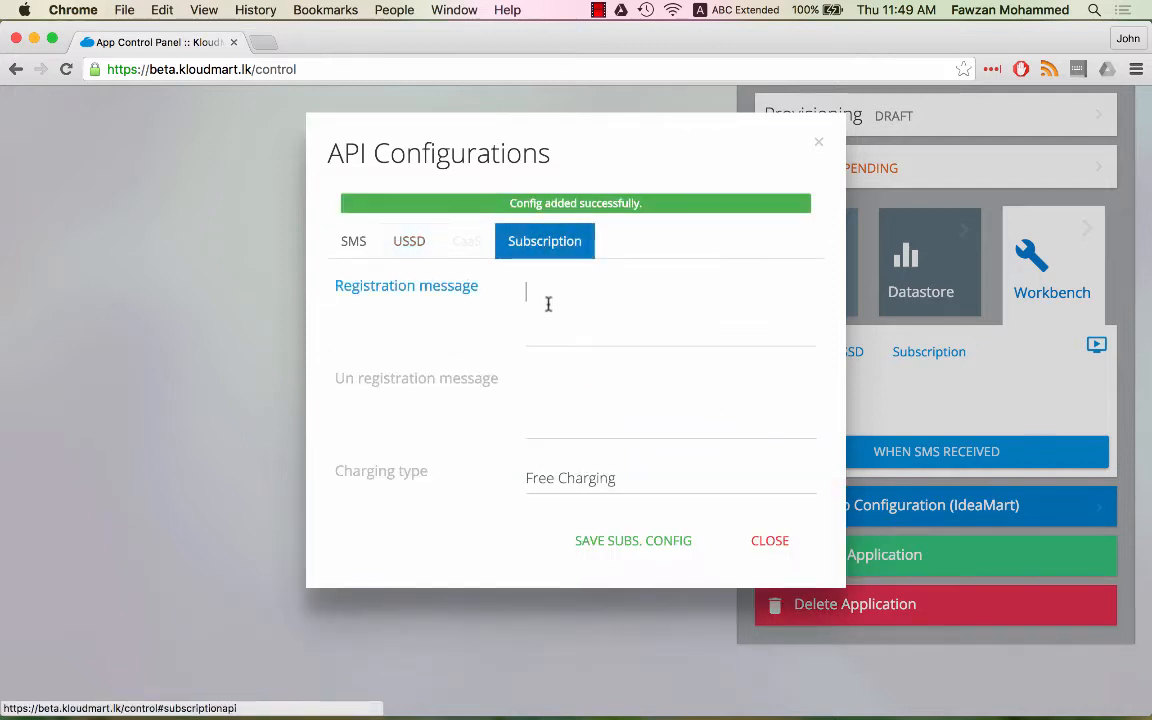
pyautogui.write('Thank y')
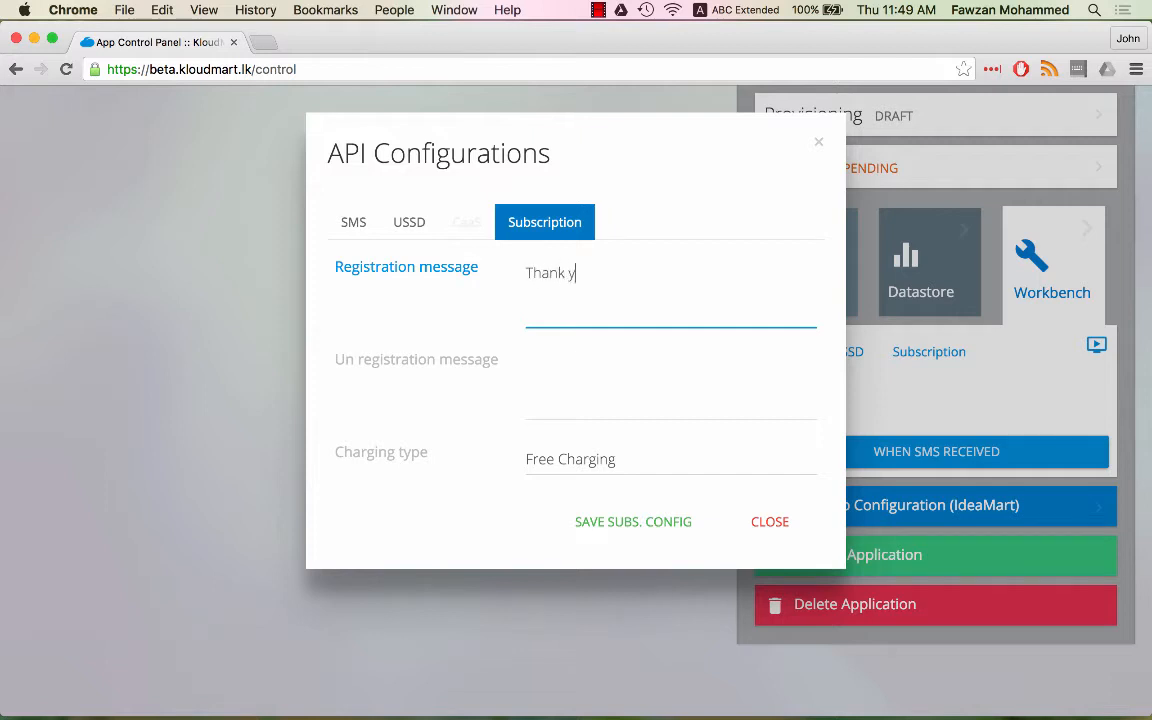
pyautogui.write('ou for Registering ')
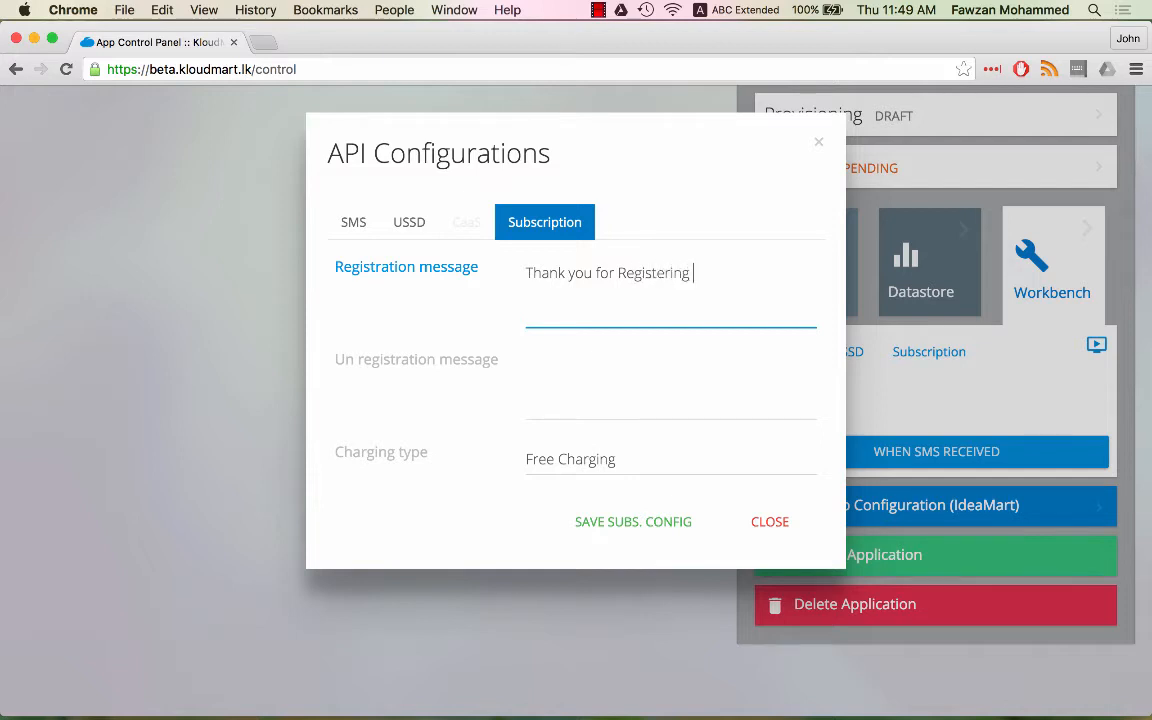
pyautogui.write('with FootBall New')
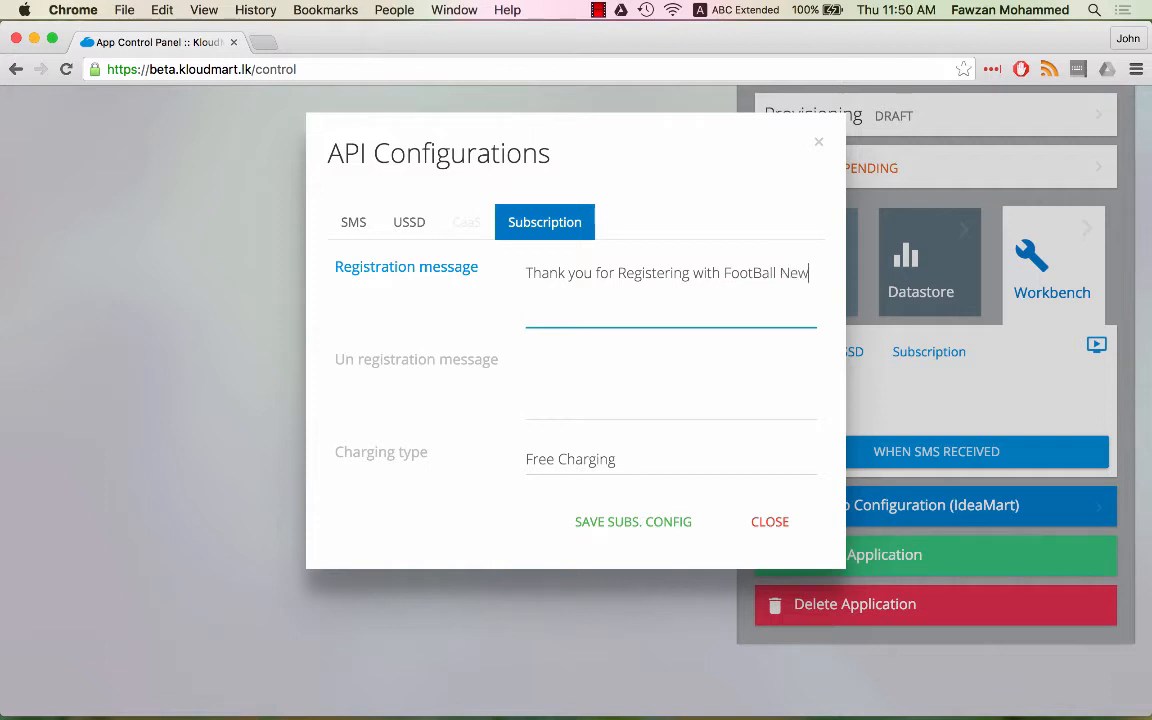
pyautogui.write('s')
pyautogui.press('Tab')
pyautogui.write('We')
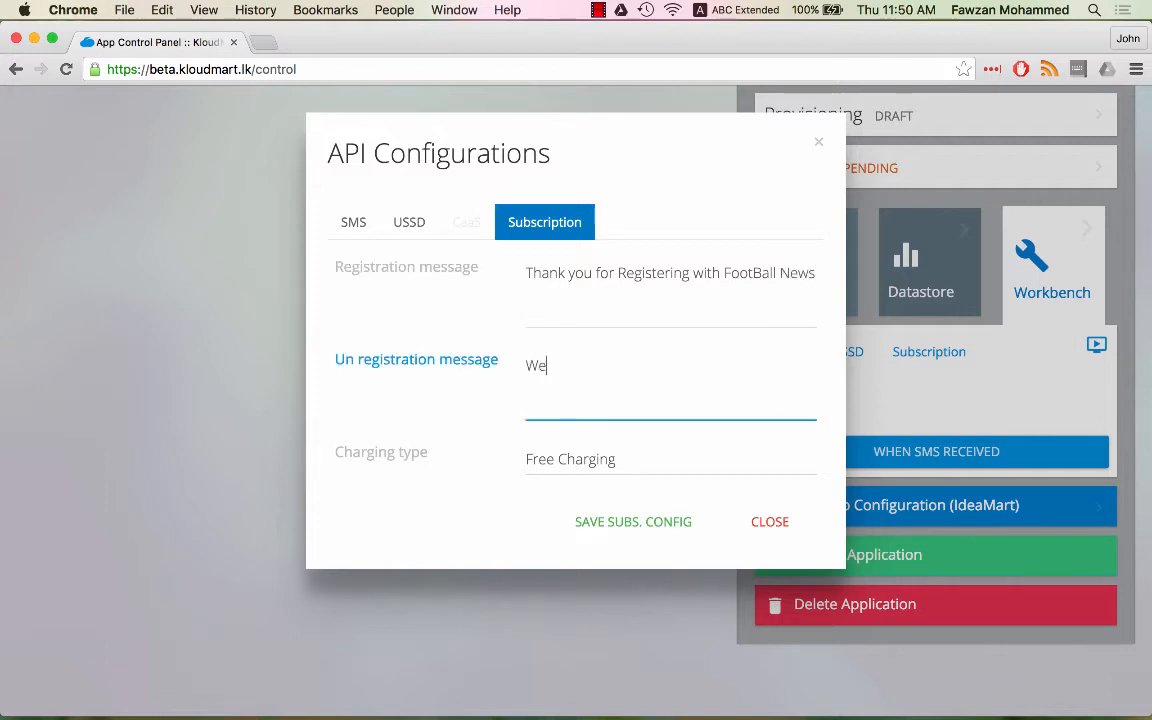
pyautogui.write(' will miss you')
# - Set flat daily charging of 1, save the subscription config, and close the window
pyautogui.press('Tab')
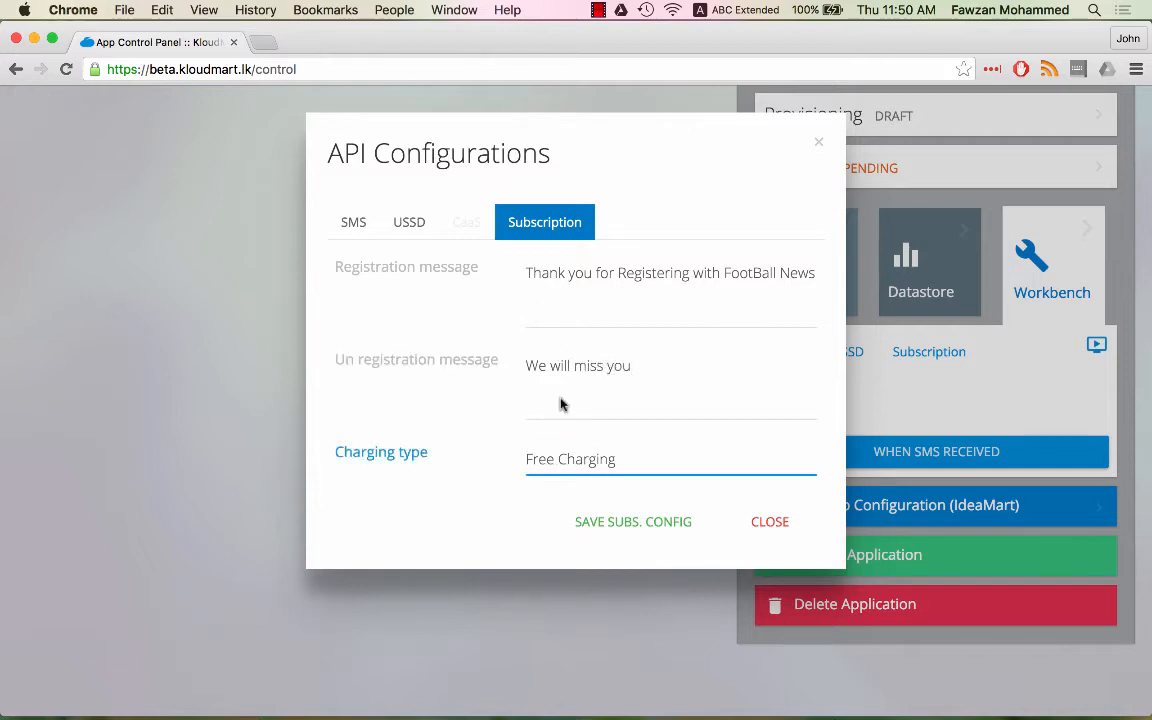
pyautogui.press('space')
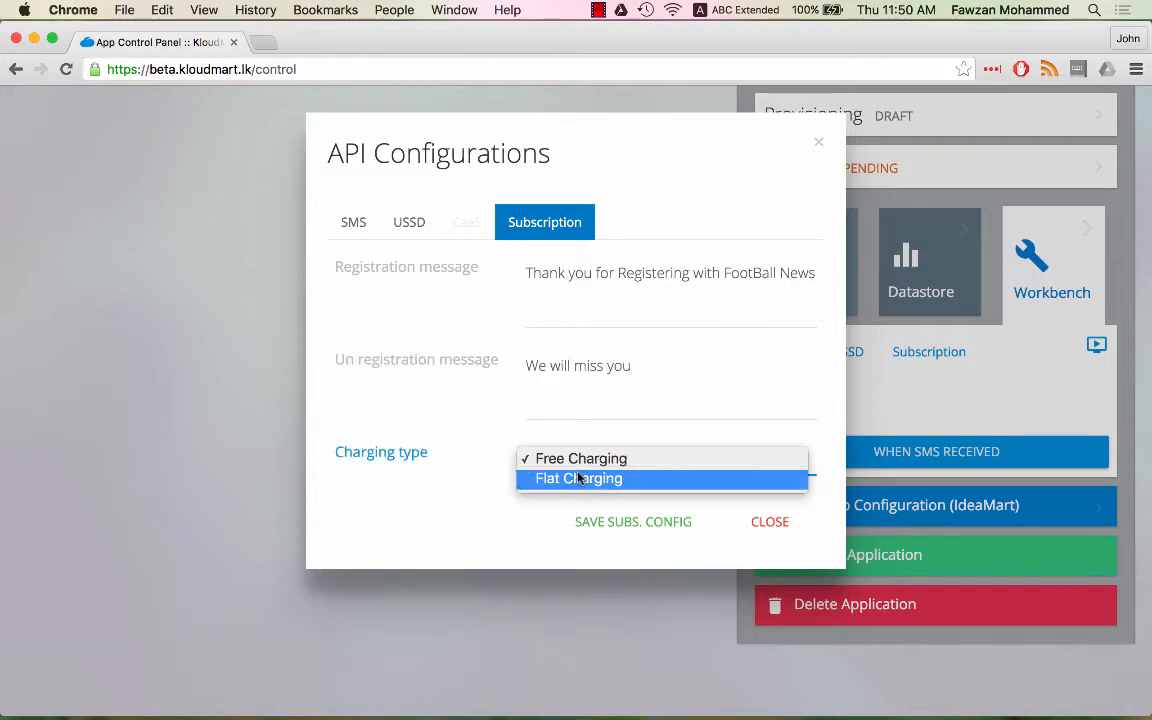
pyautogui.click(578, 478)
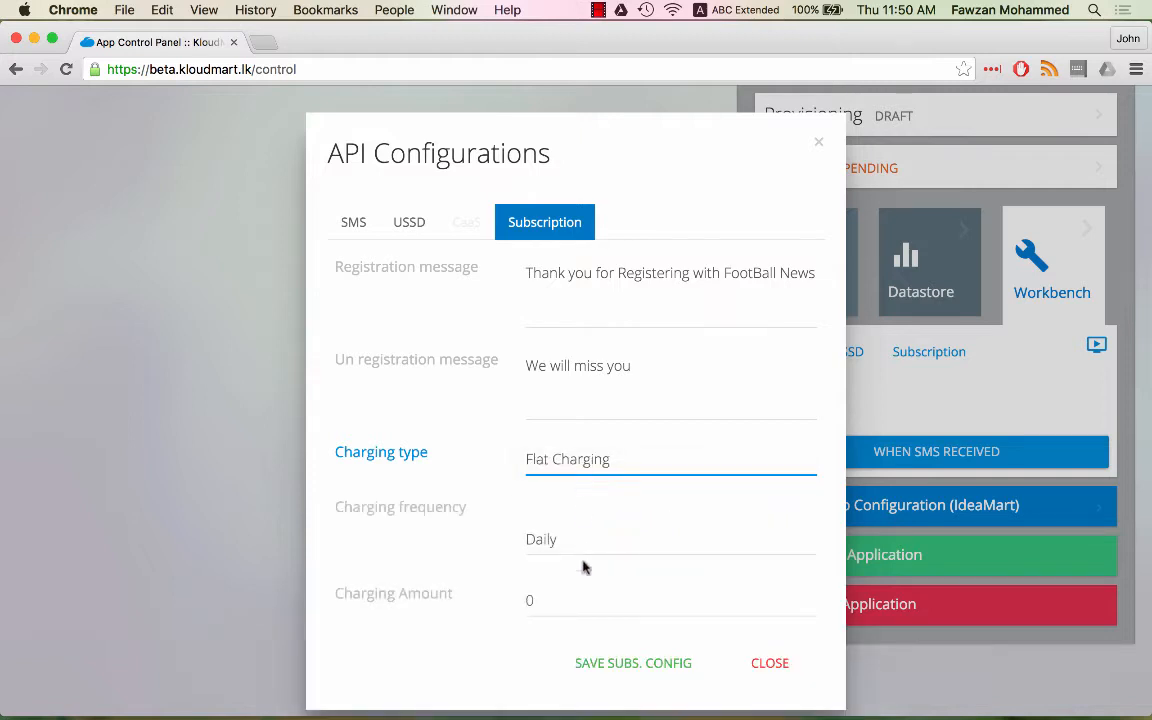
pyautogui.click(567, 543)
pyautogui.click(567, 543)
pyautogui.doubleClick(530, 599)
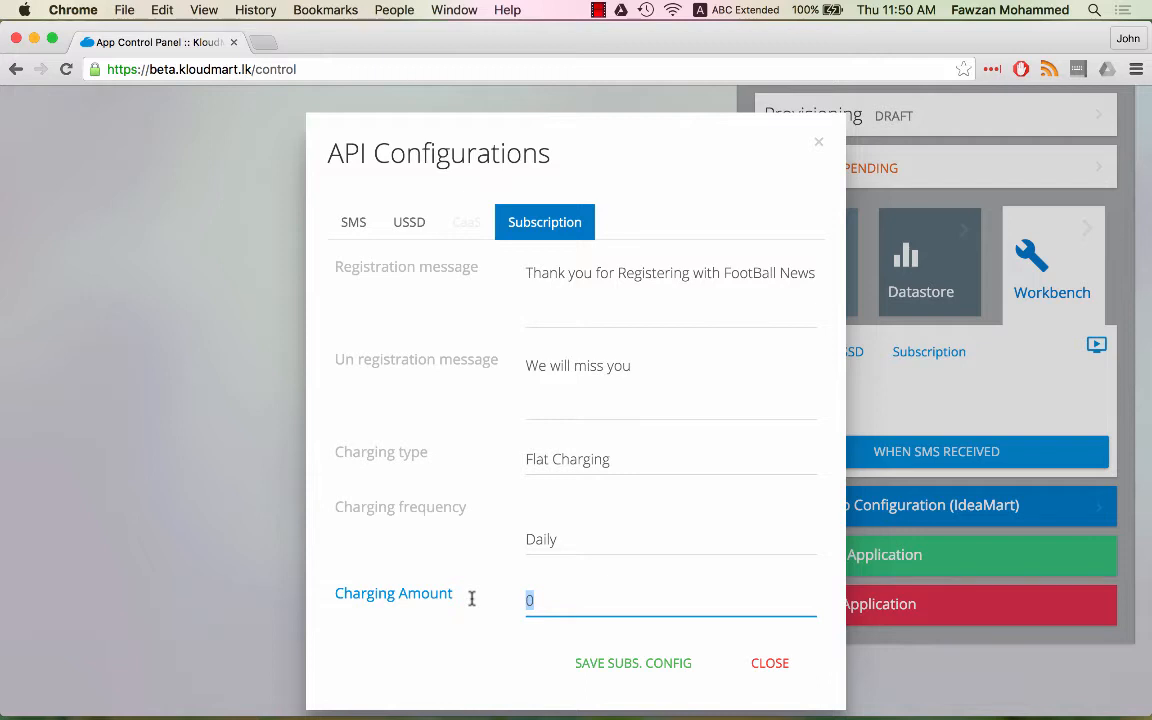
pyautogui.write('1')
pyautogui.click(630, 662)
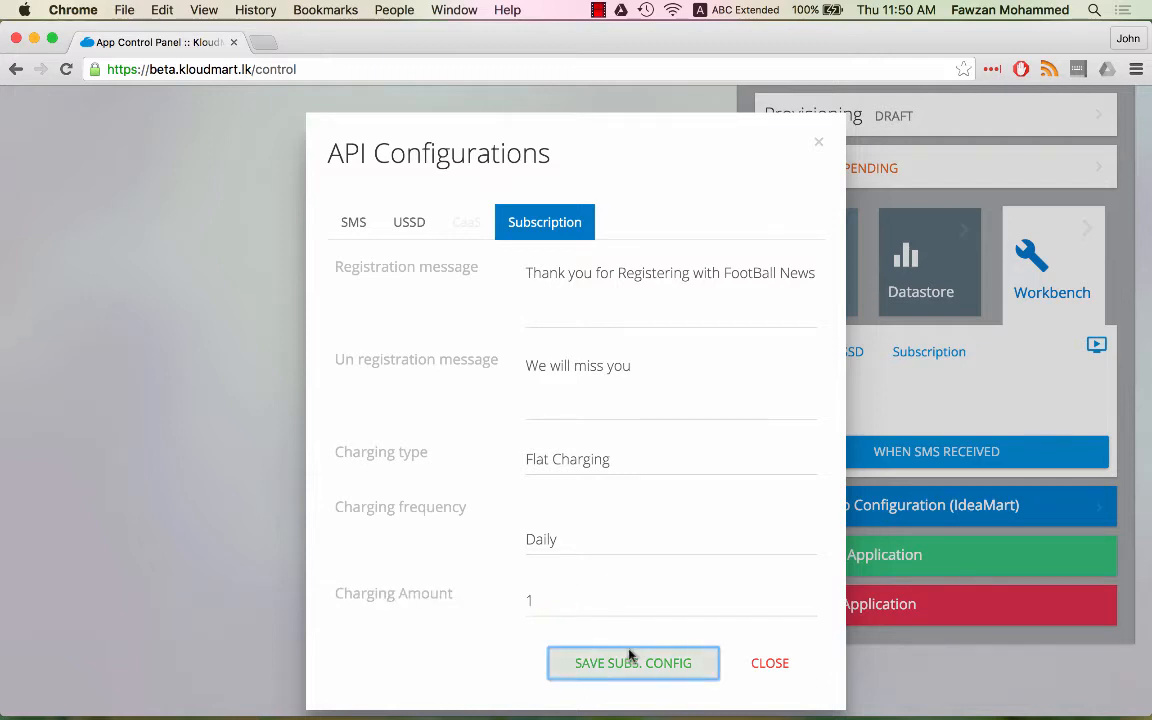
pyautogui.click(768, 664)
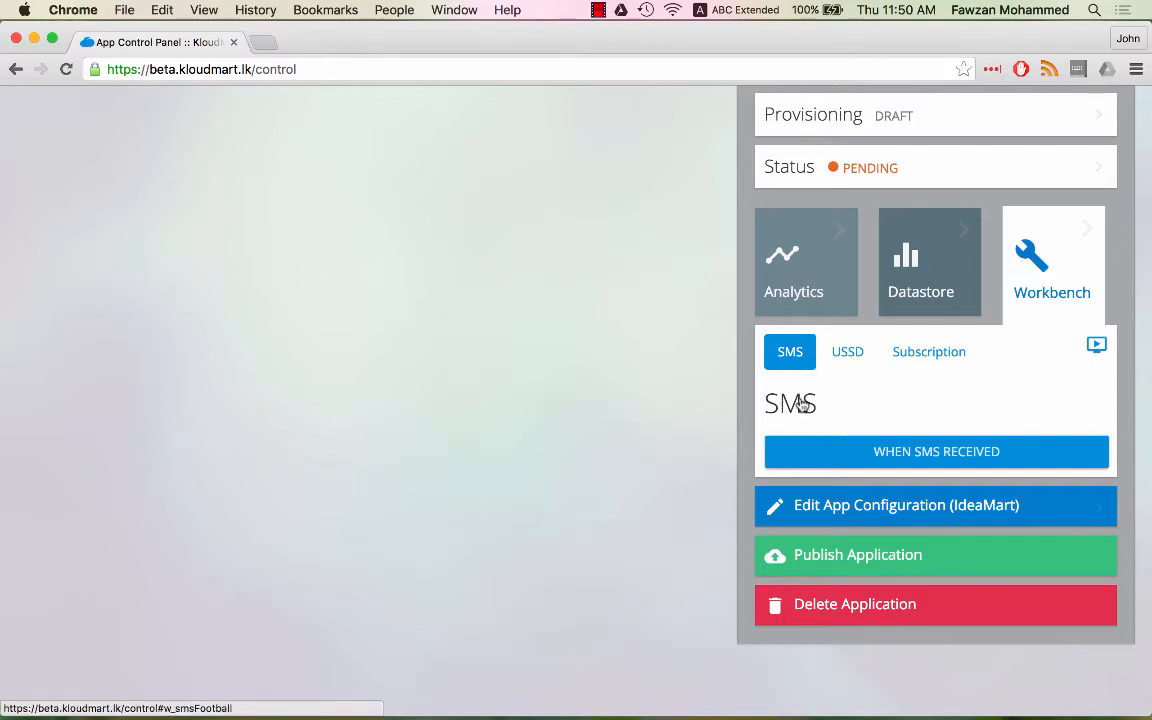
# - Browse the Workbench USSD and Subscription tabs, then open the SMS 'When SMS received' flow
pyautogui.scroll(1, 803, 405)
pyautogui.scroll(1, 803, 405)
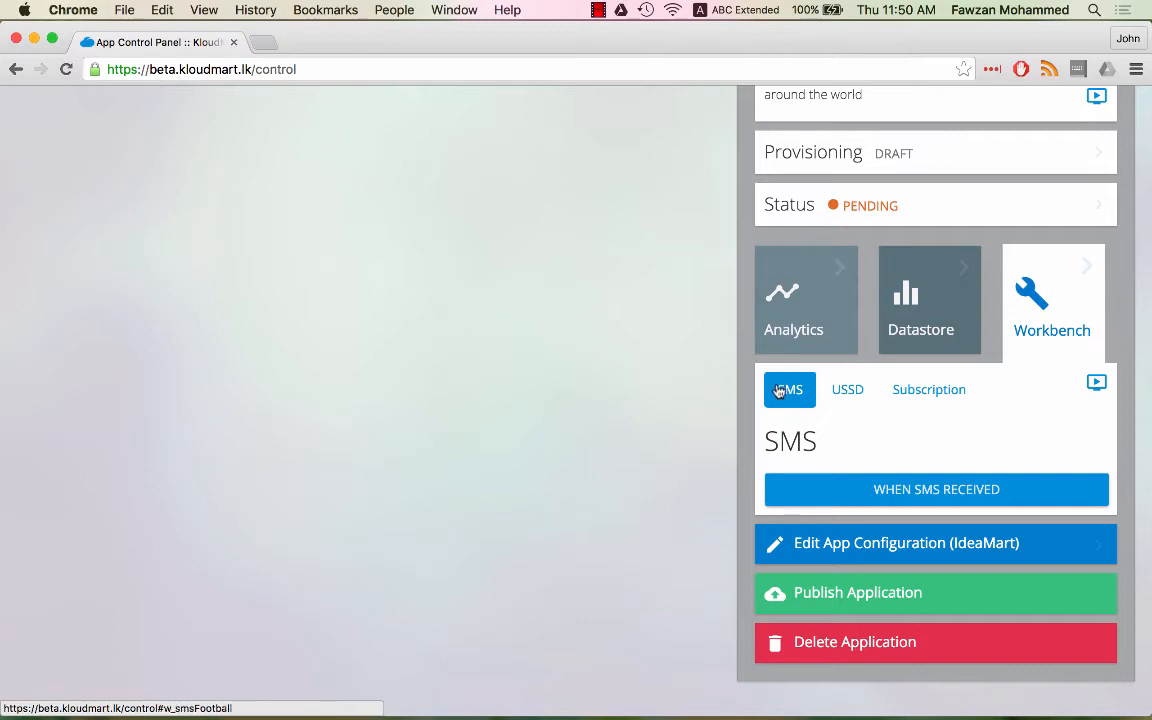
pyautogui.click(850, 389)
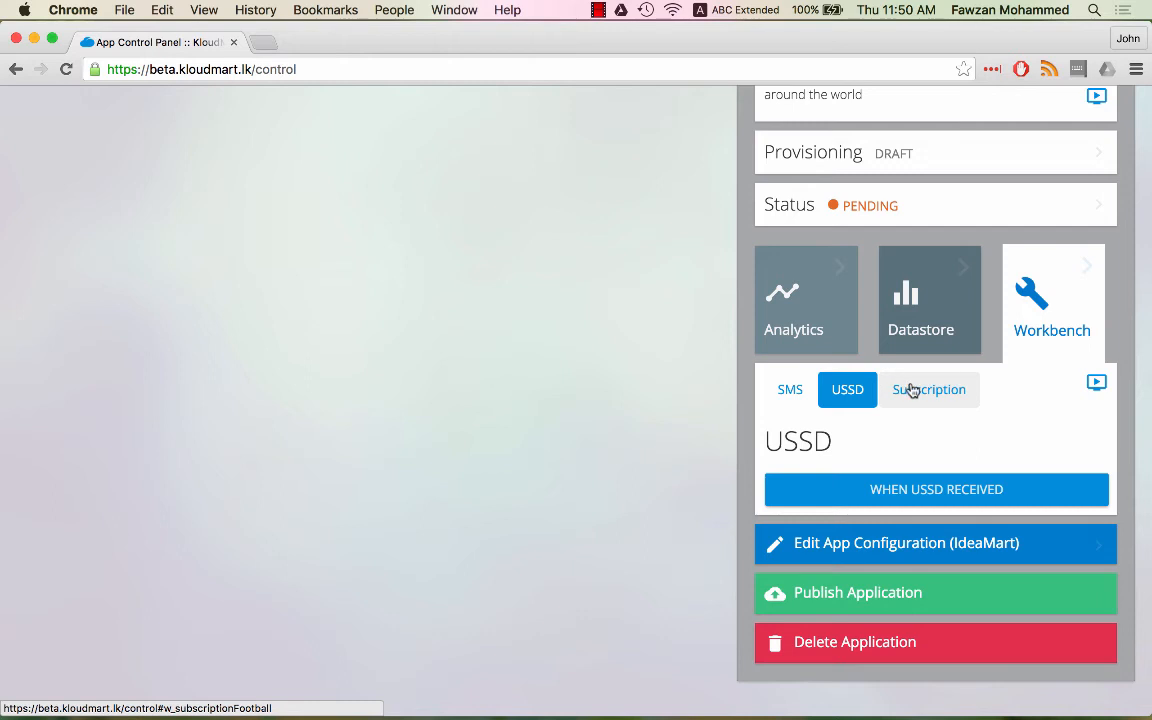
pyautogui.click(911, 390)
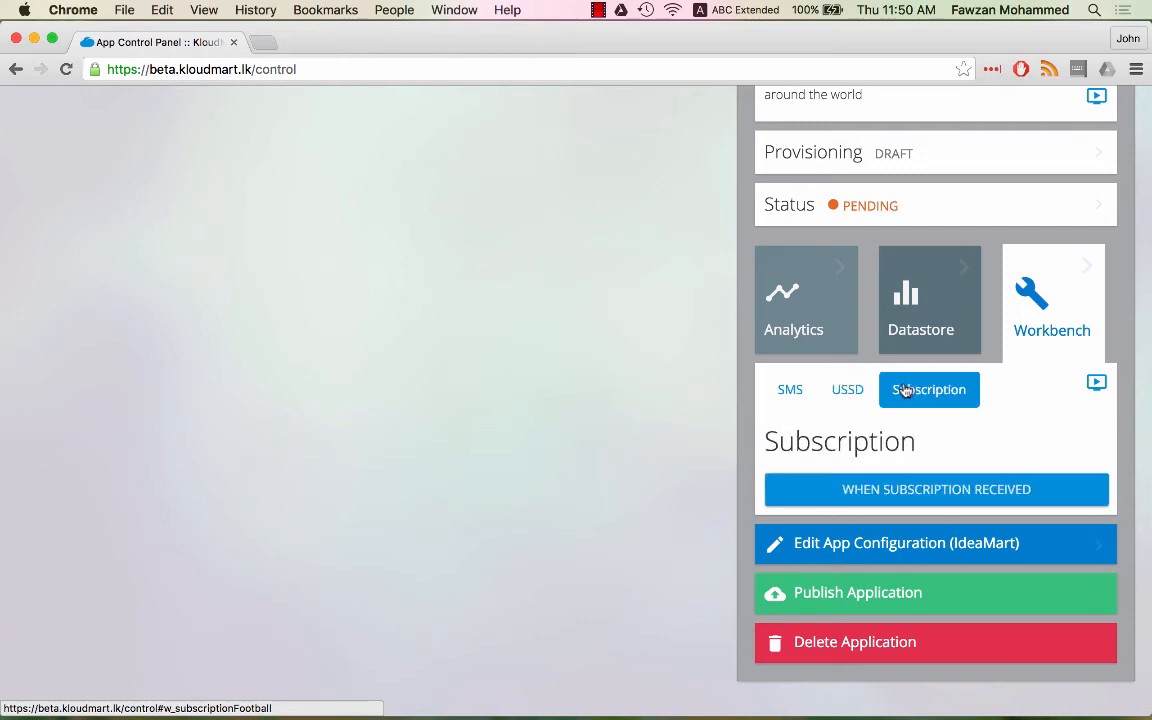
pyautogui.click(810, 395)
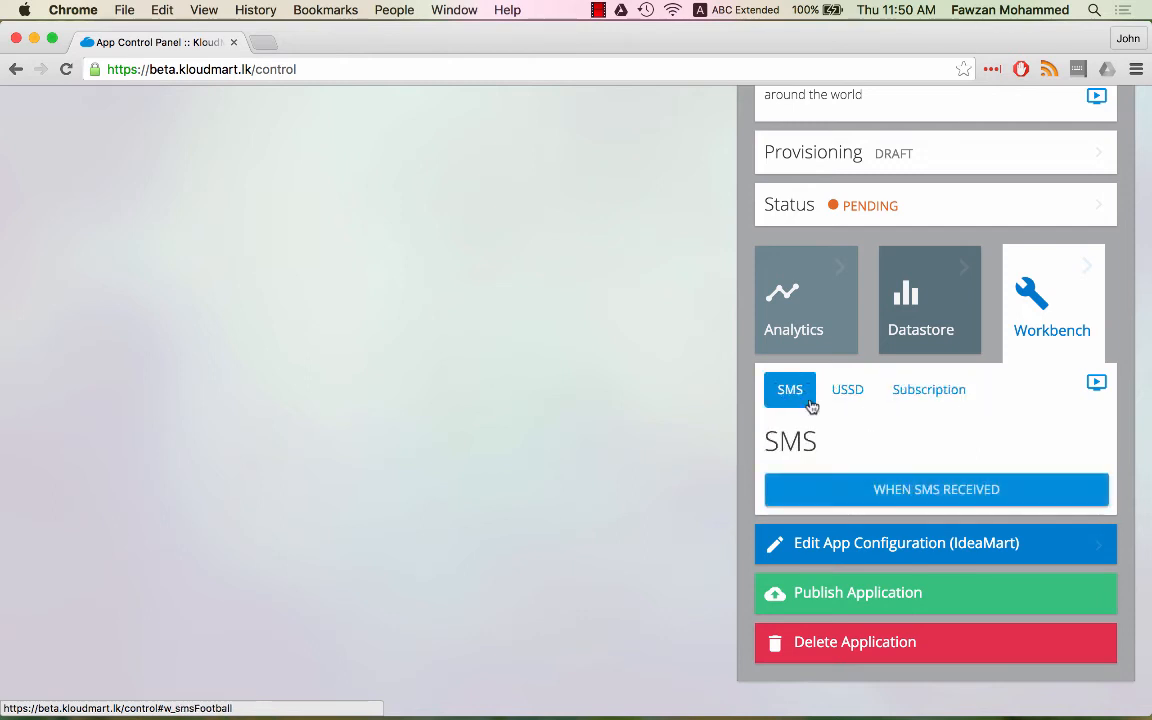
pyautogui.click(849, 492)
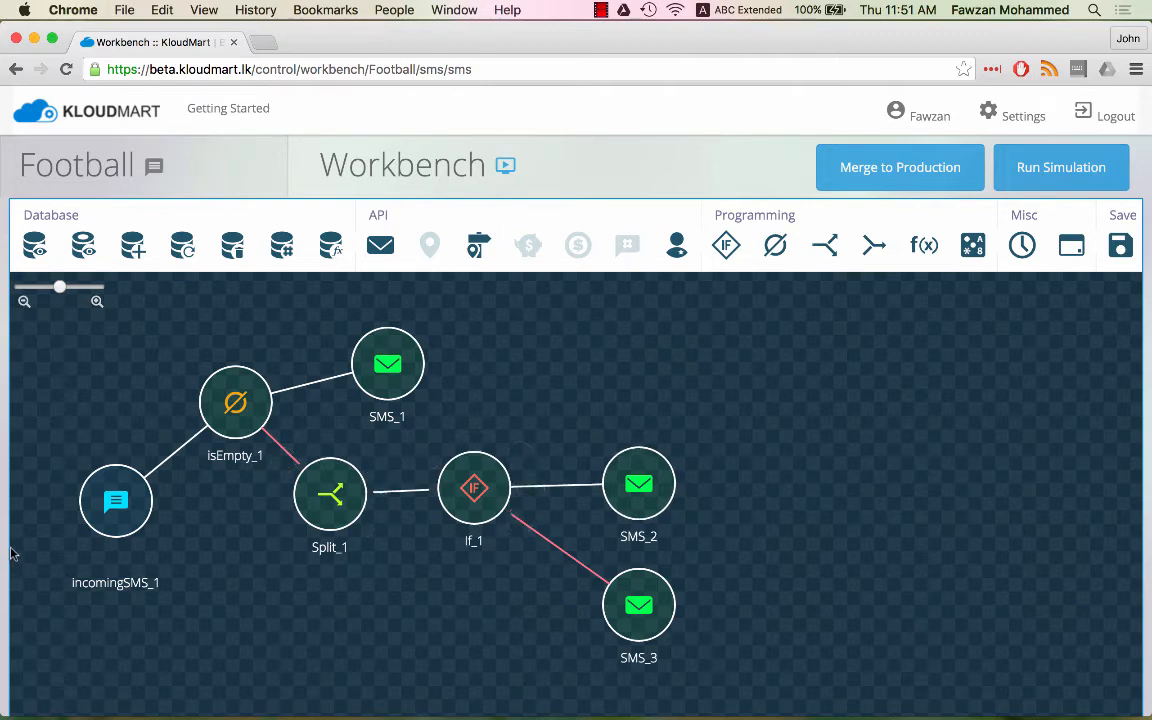
# - Inspect the SMS flow graph from incomingSMS_1 through isEmpty_1, Split_1 and If_1 to SMS replies
pyautogui.moveTo(96, 509)
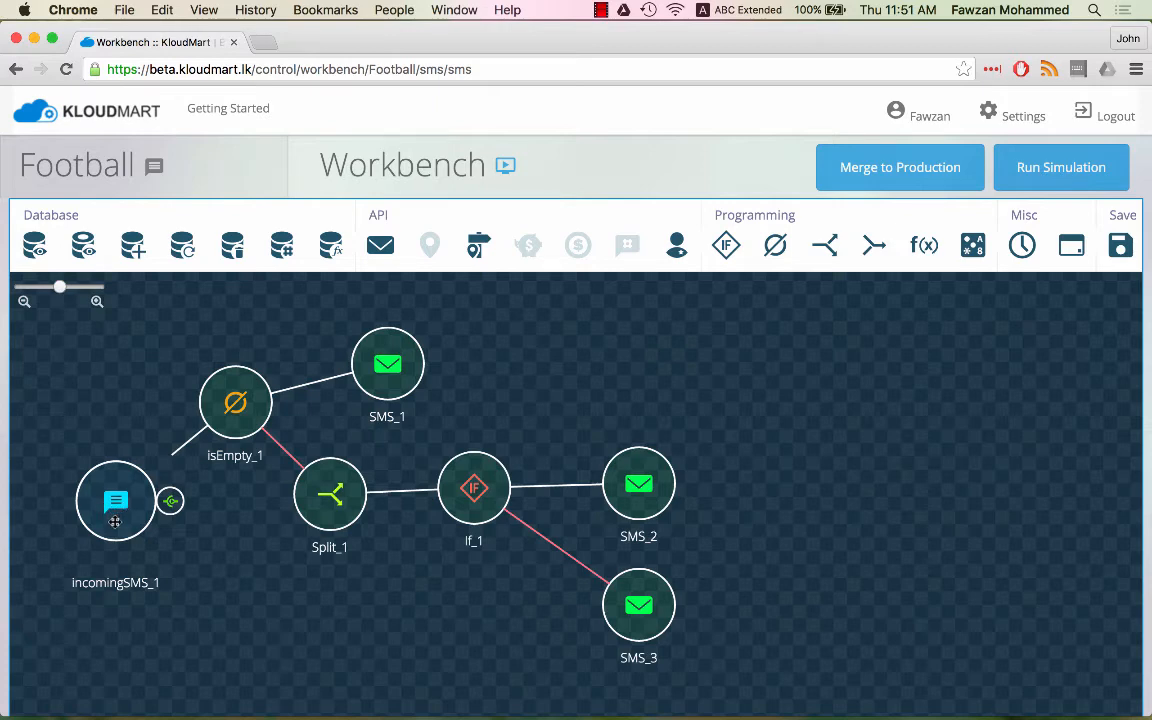
pyautogui.moveTo(247, 372)
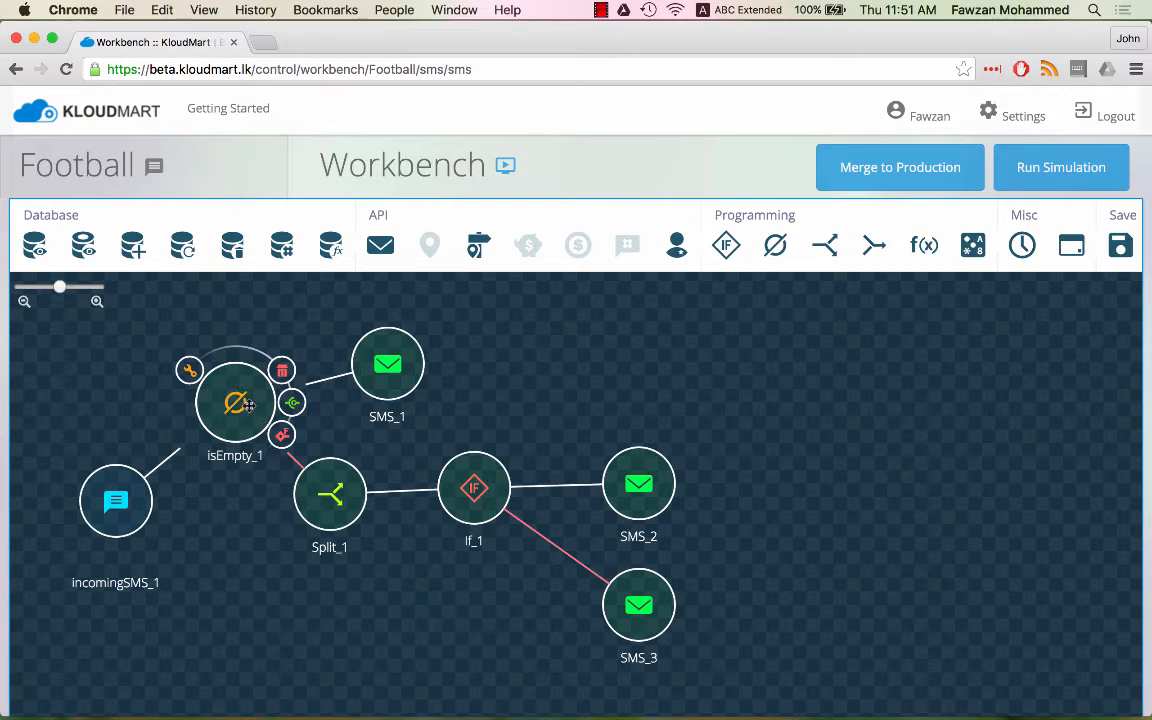
# - Open the If_1 condition settings and close them without changes
pyautogui.moveTo(330, 485)
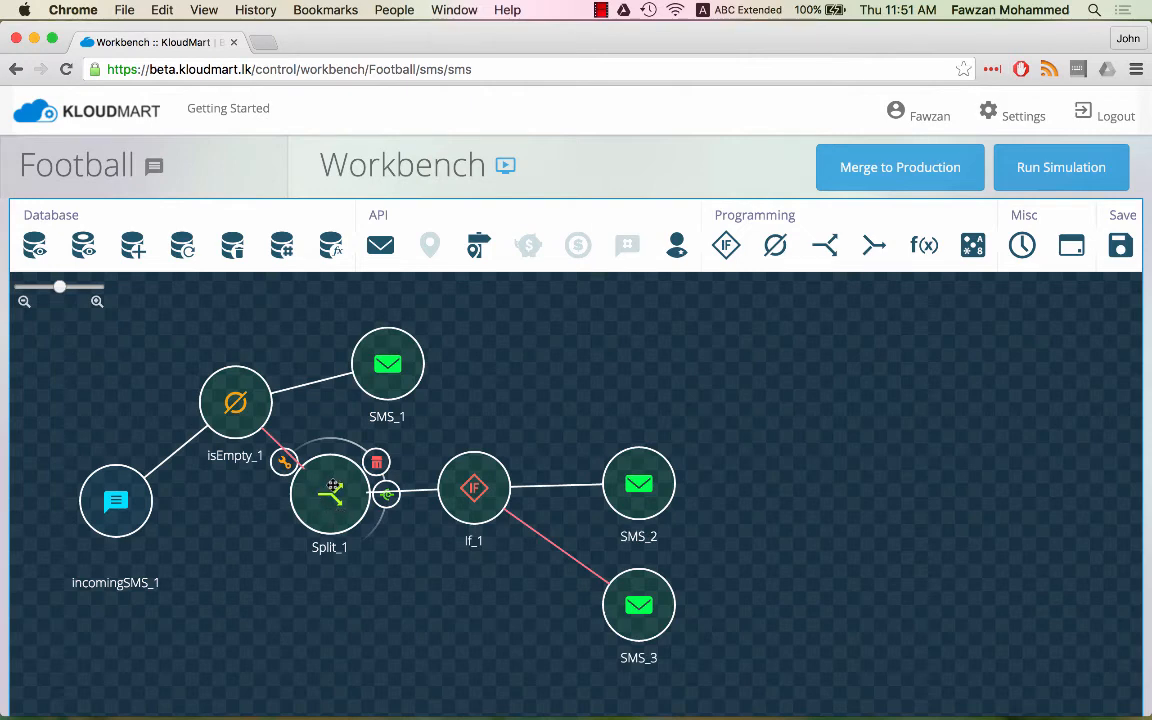
pyautogui.moveTo(488, 485)
pyautogui.click(428, 455)
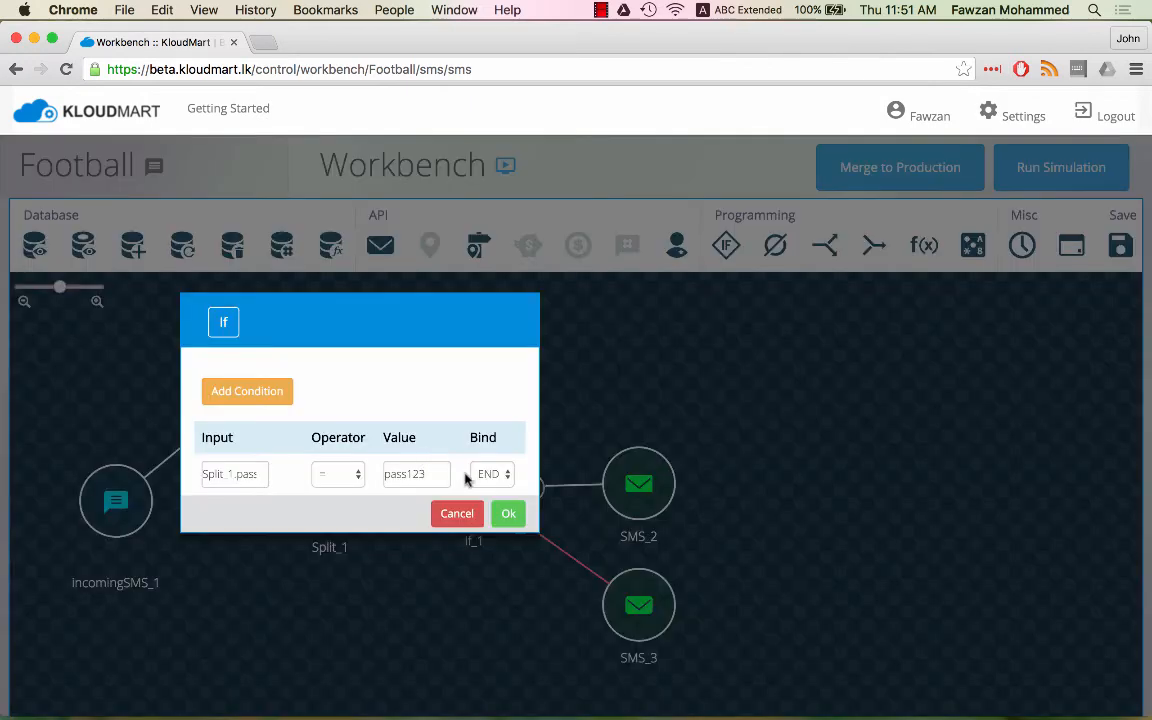
pyautogui.doubleClick(443, 474)
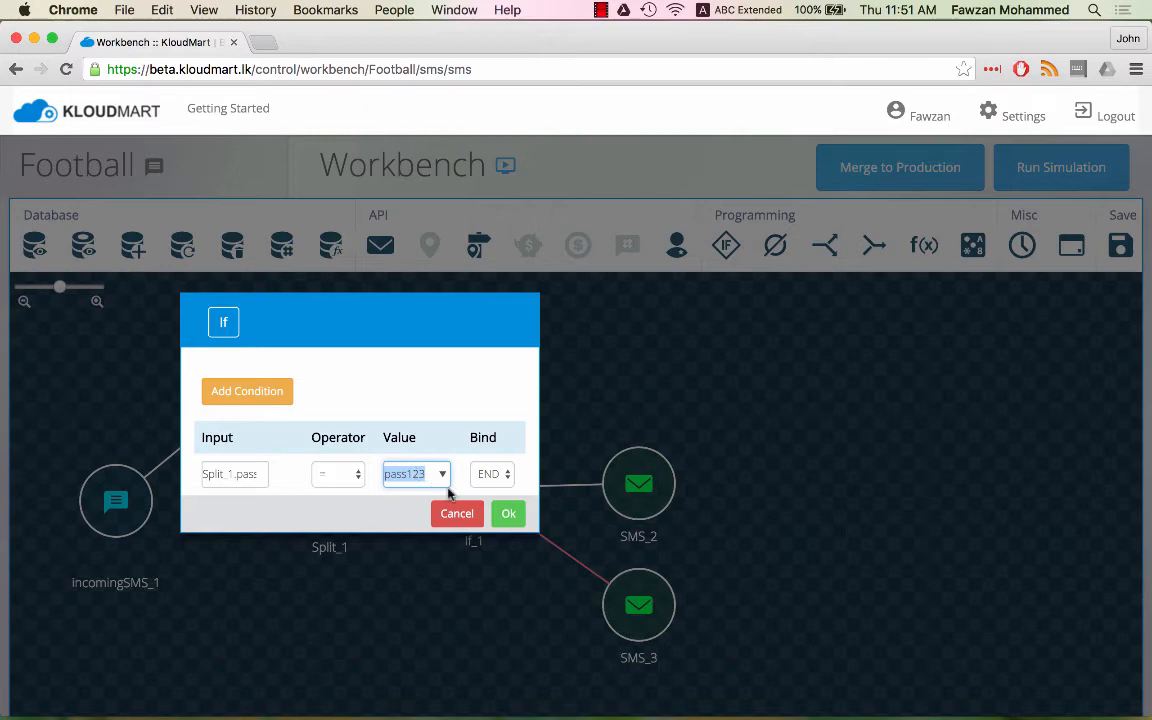
pyautogui.click(507, 513)
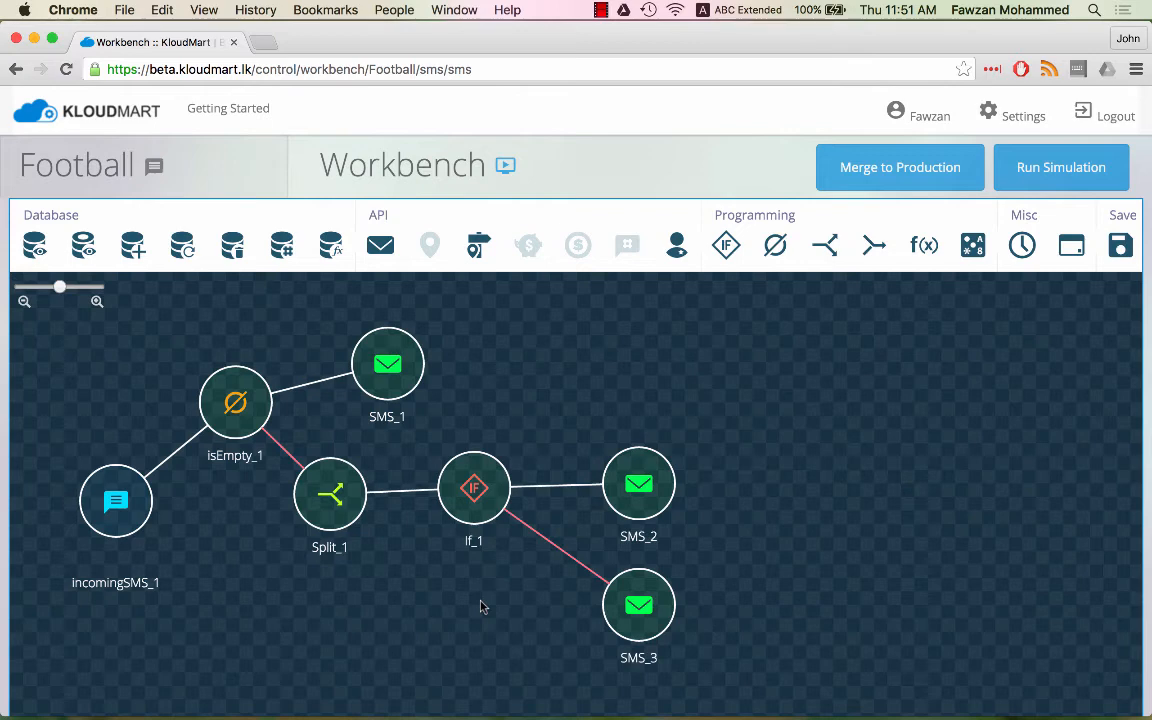
# - Replace the password value If_1 compares Split_1.pass against, and confirm
pyautogui.moveTo(446, 472)
pyautogui.click(428, 457)
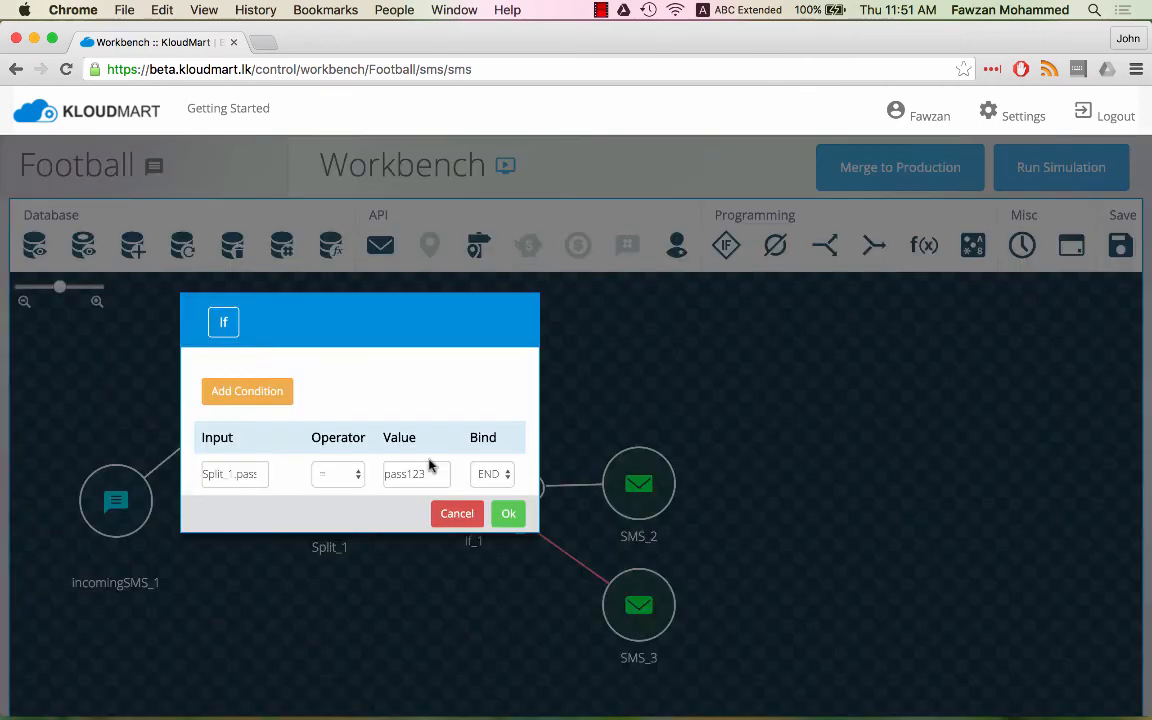
pyautogui.doubleClick(396, 476)
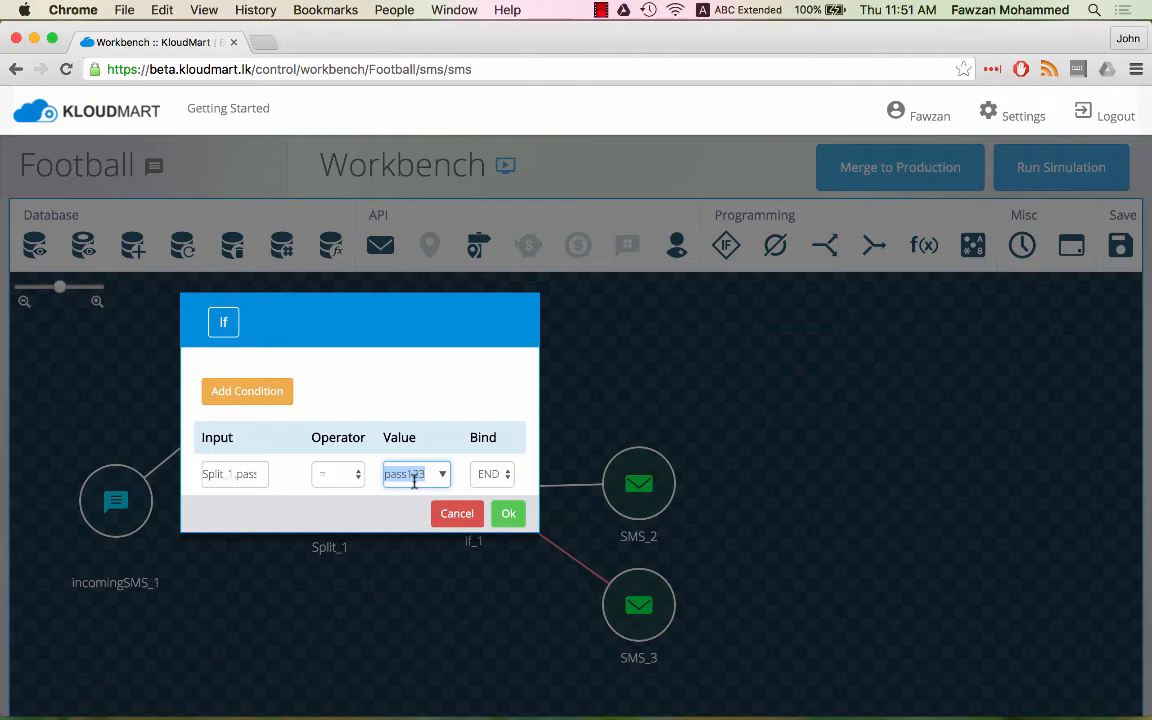
pyautogui.write('abc')
pyautogui.moveTo(391, 474); pyautogui.dragTo(424, 474)
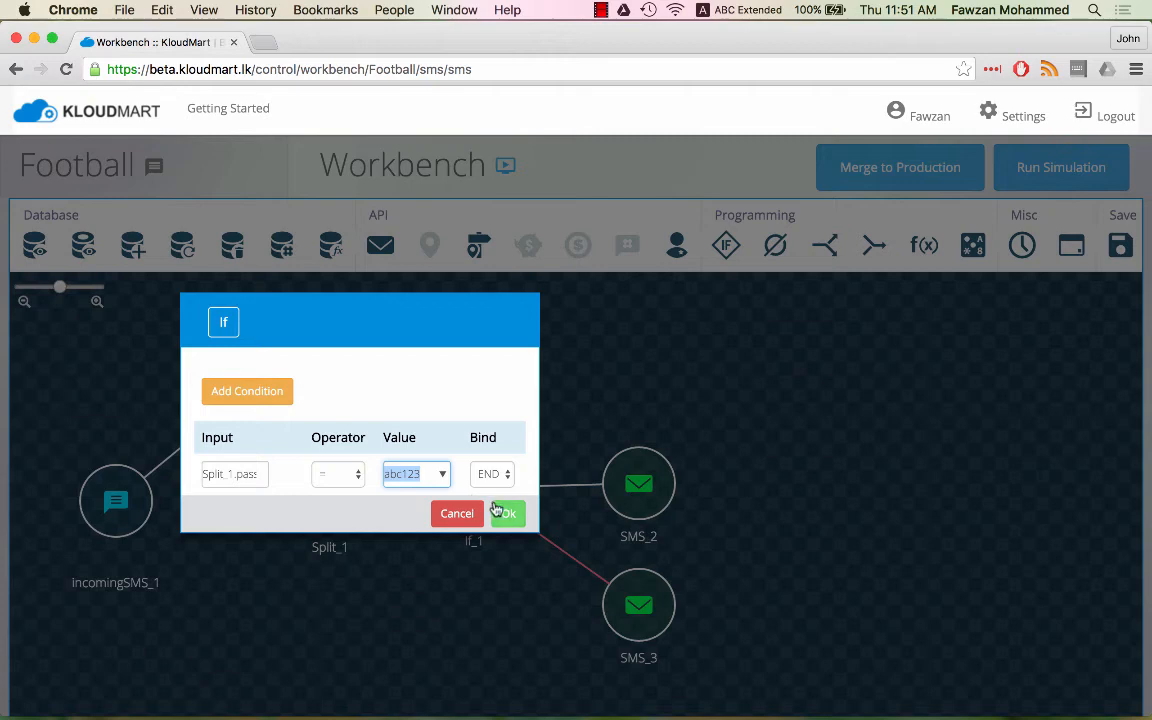
pyautogui.click(503, 514)
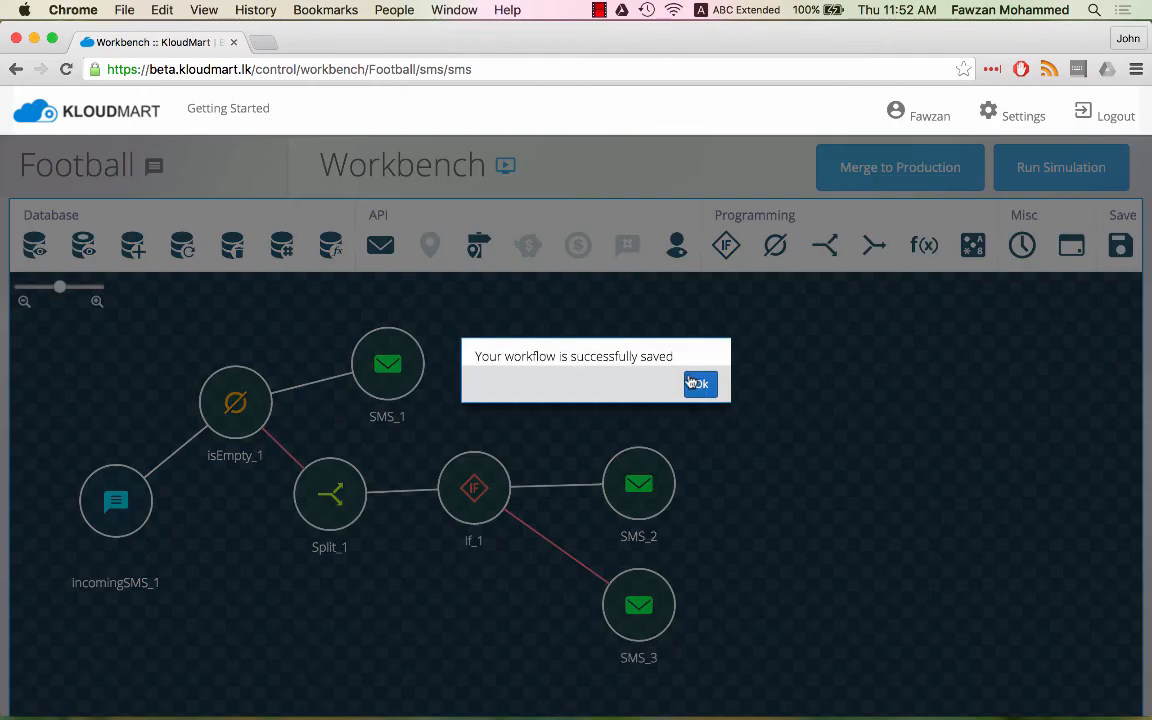
# - Save the workflow and send 'FB test message' from the first test phone in the simulator
pyautogui.click(699, 382)
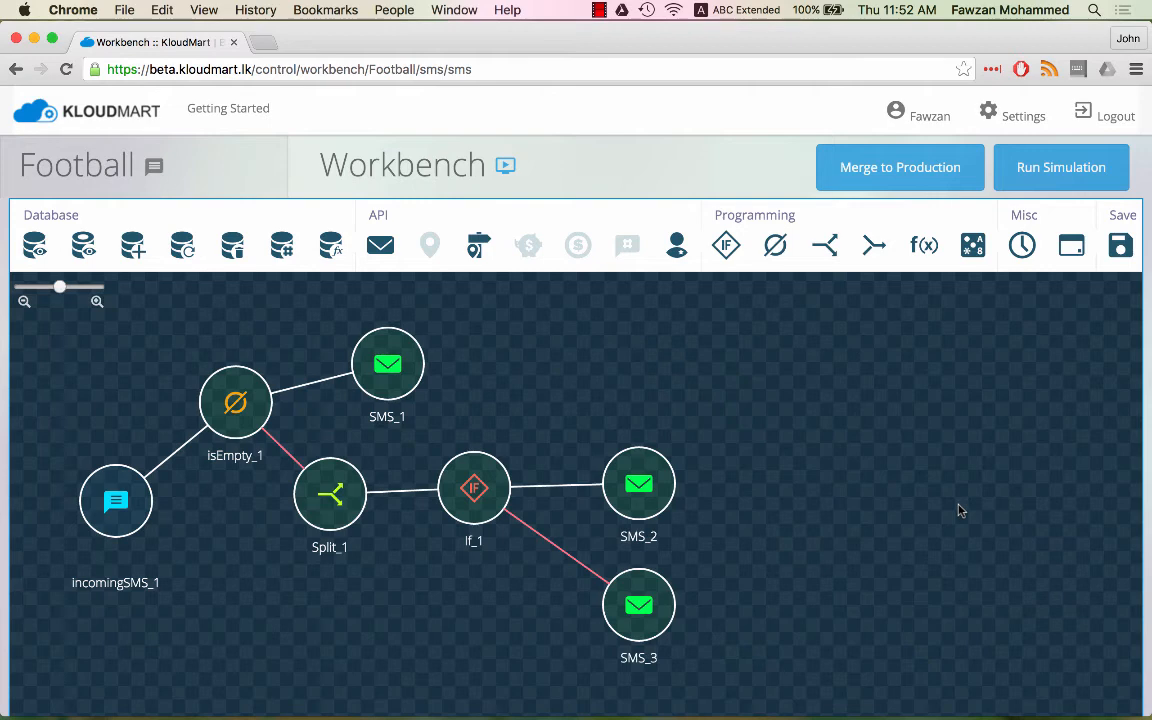
pyautogui.click(1033, 182)
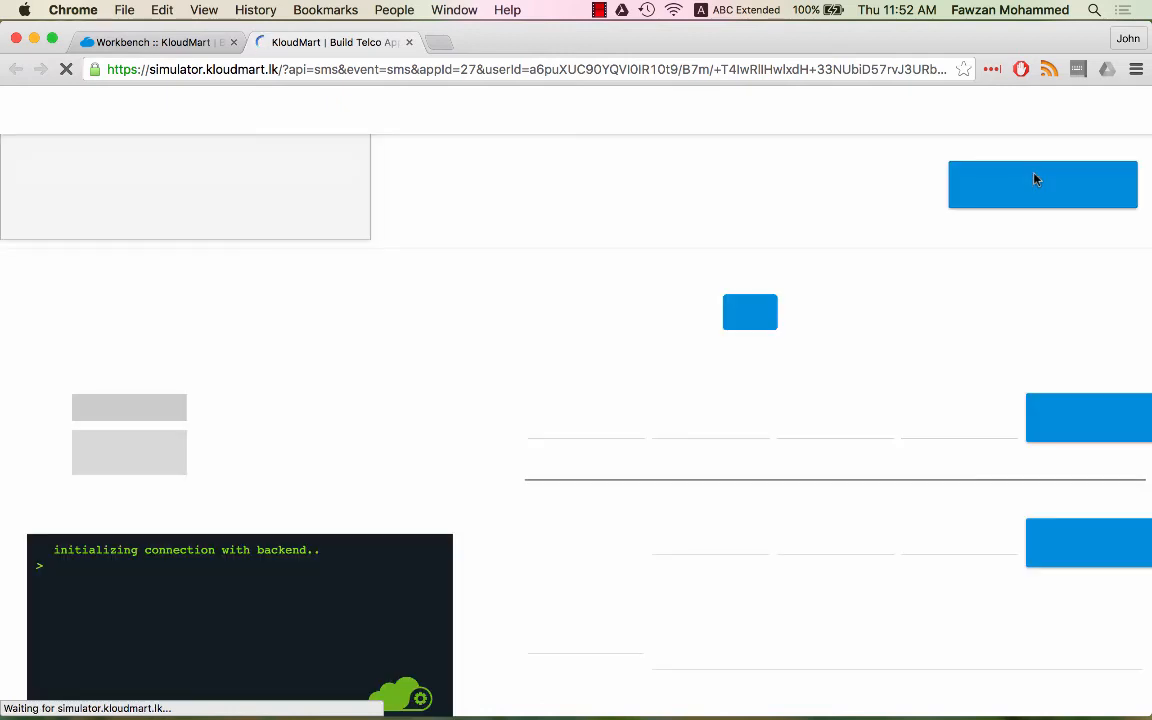
pyautogui.click(568, 535)
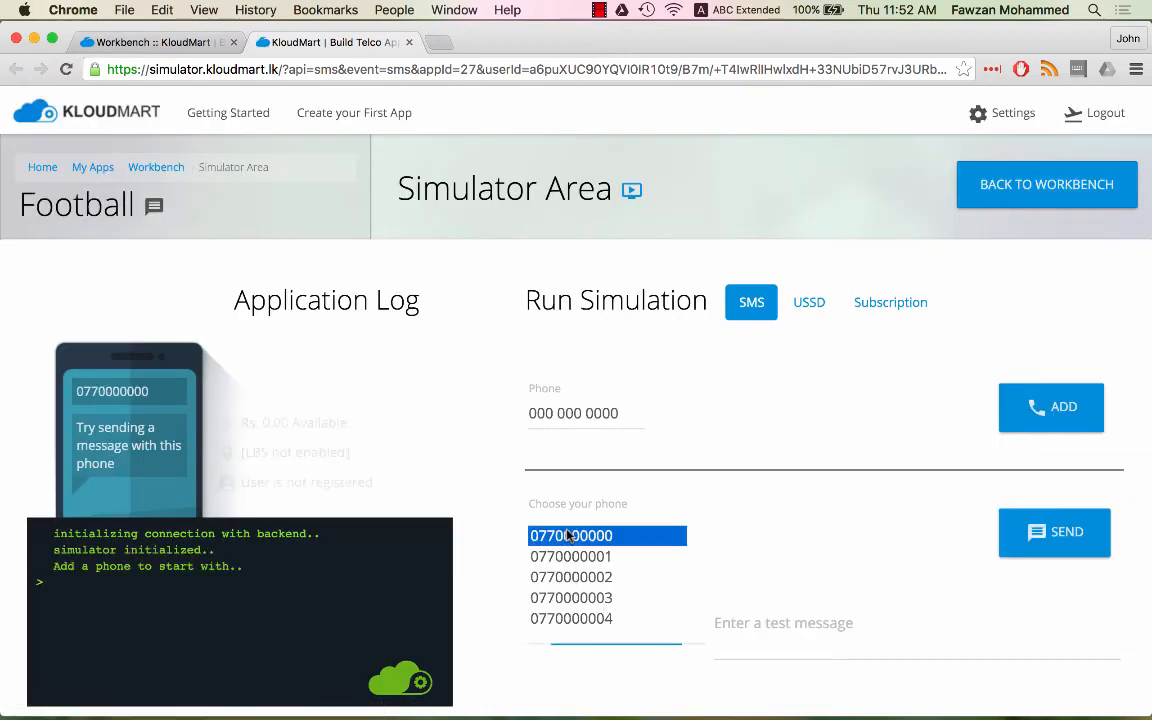
pyautogui.click(740, 623)
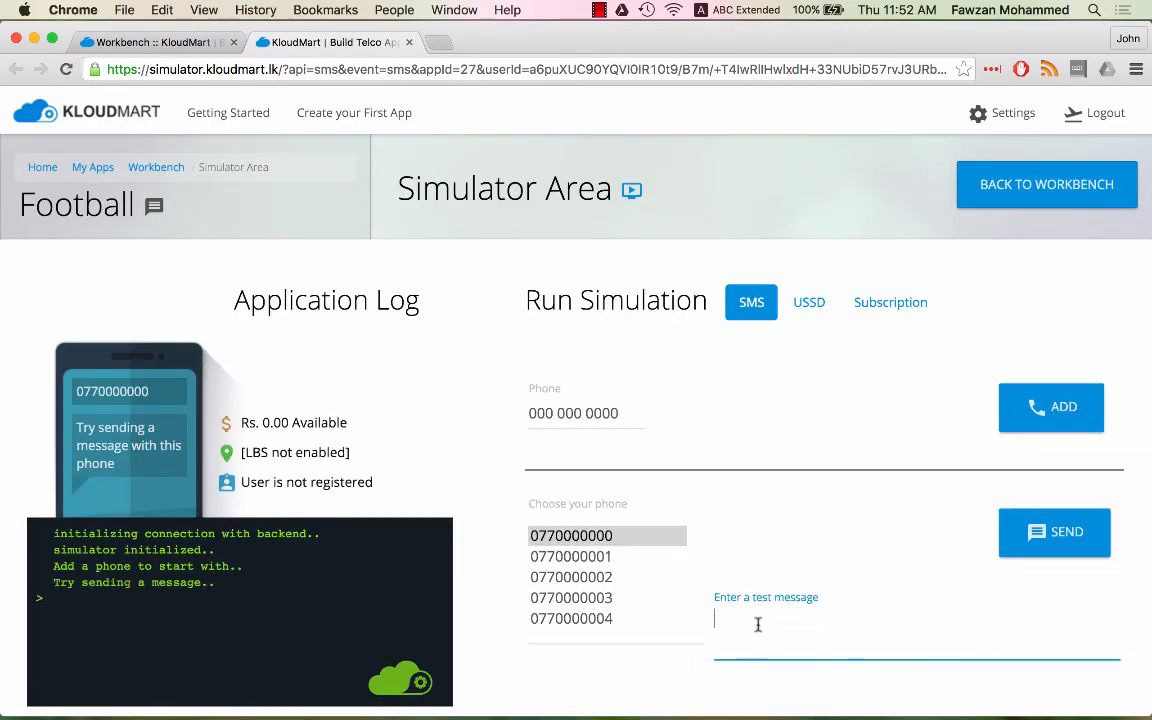
pyautogui.write('FB test message')
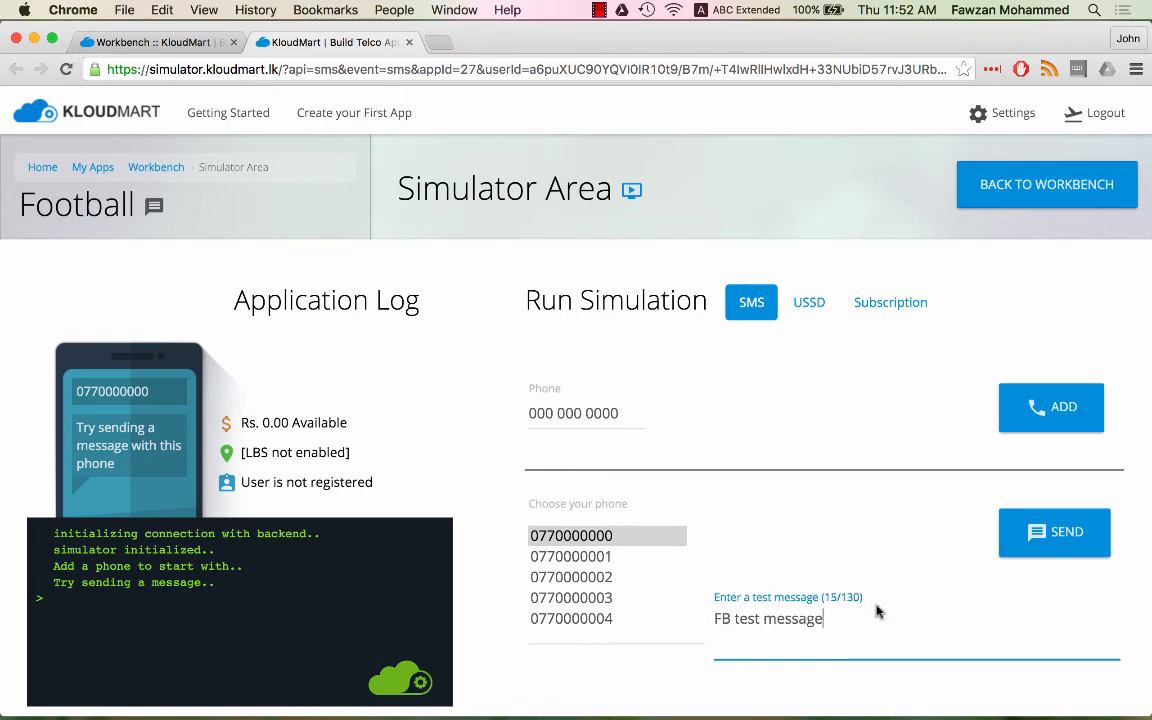
pyautogui.click(1040, 550)
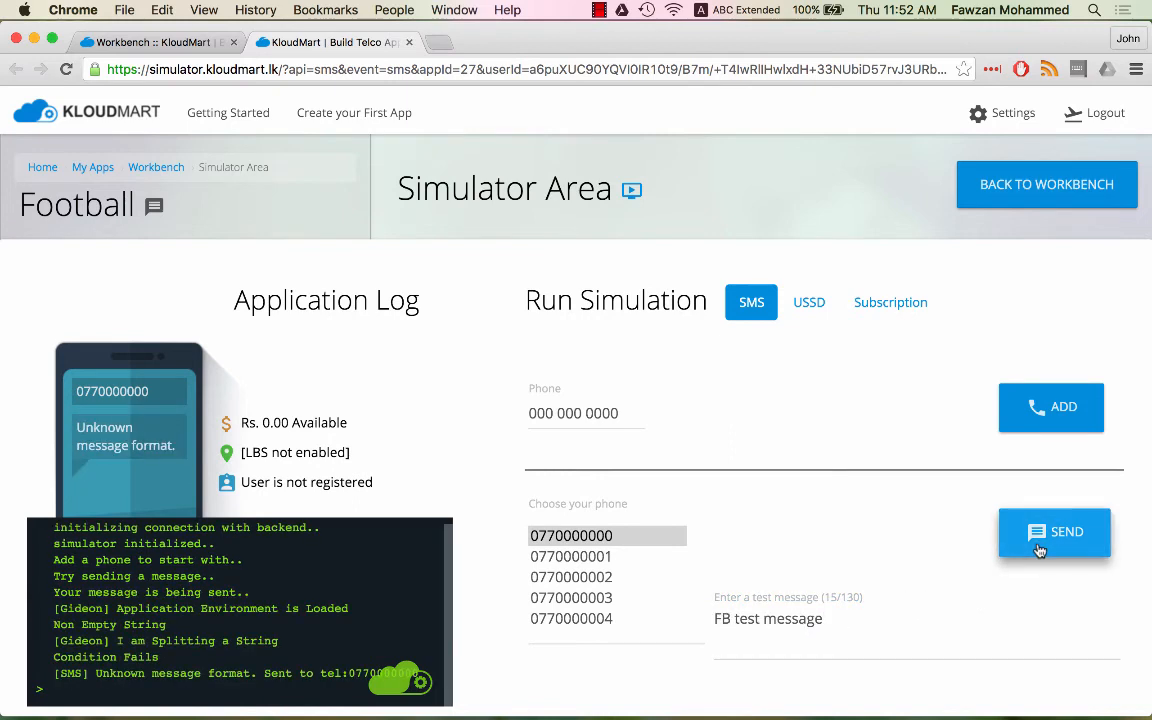
# - Send the broadcast SMS 'FB abc123 This is a broadcast'
pyautogui.moveTo(736, 619); pyautogui.dragTo(892, 617)
pyautogui.write('abc123')
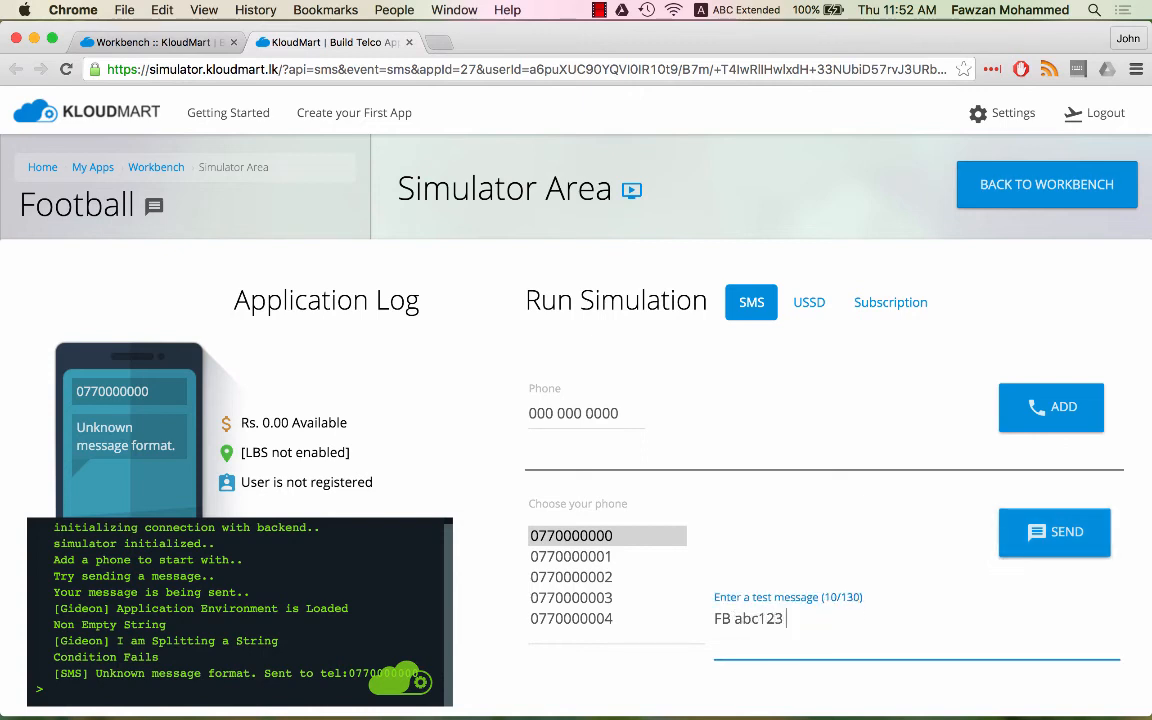
pyautogui.write('This is a broadcast')
pyautogui.click(1058, 532)
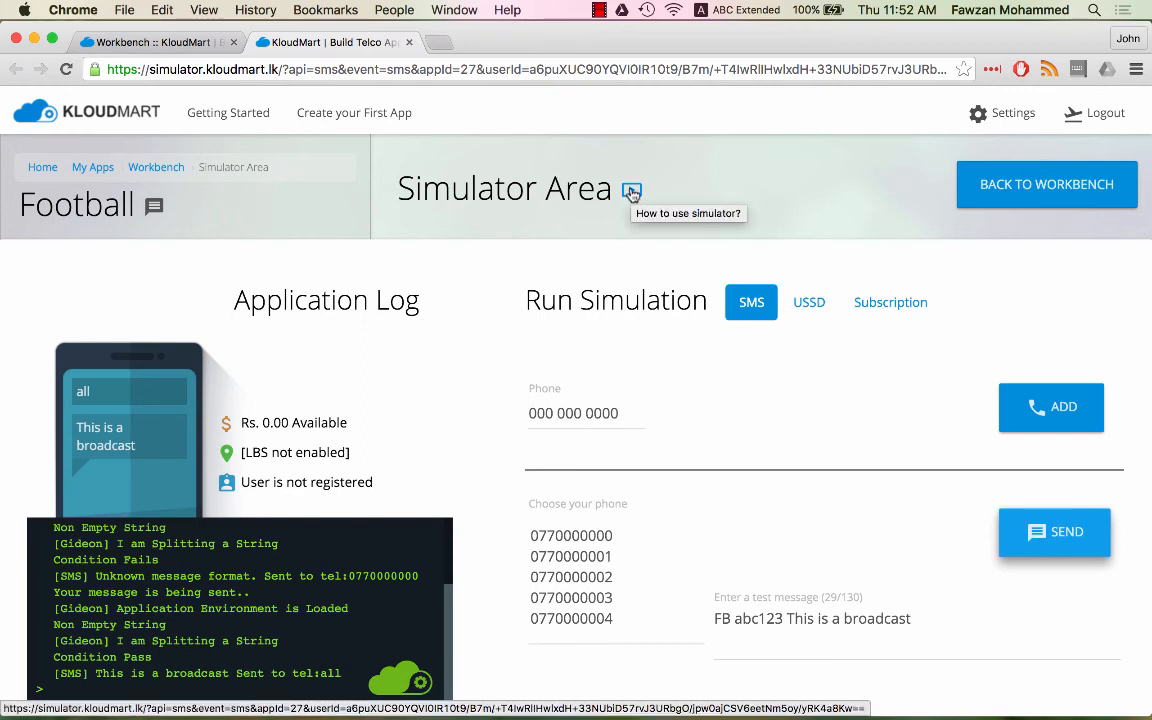
# - Open the Football app's USSD workflow in the Workbench and save it
pyautogui.click(810, 303)
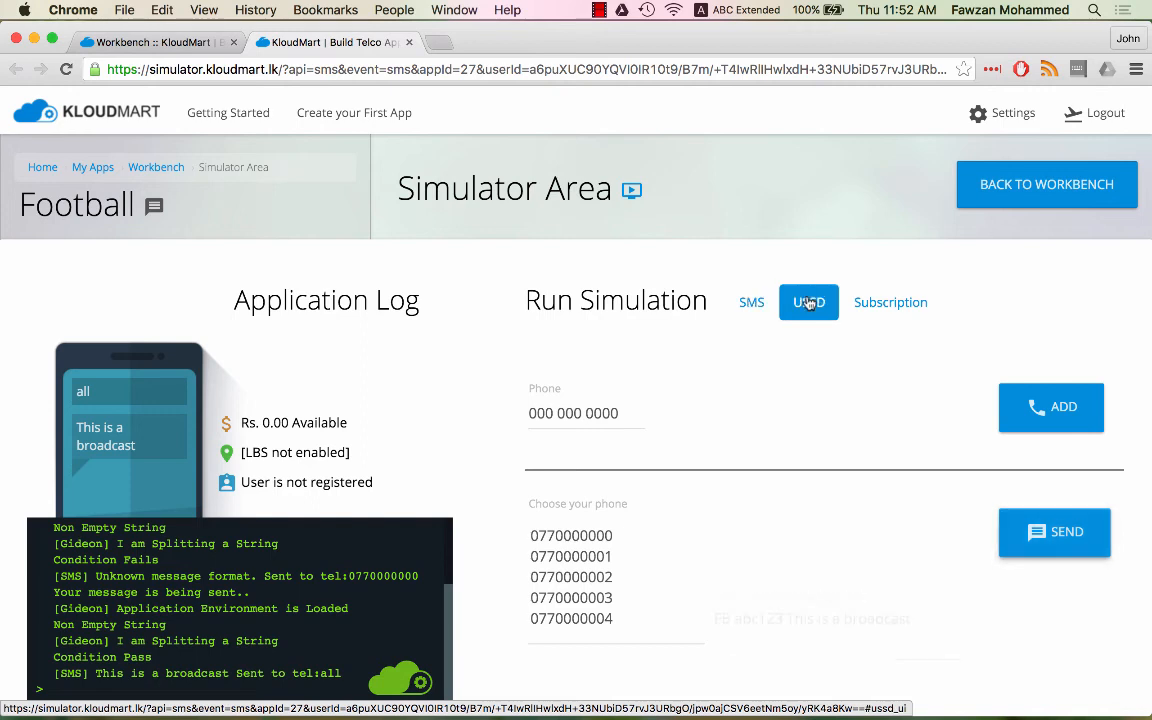
pyautogui.click(878, 316)
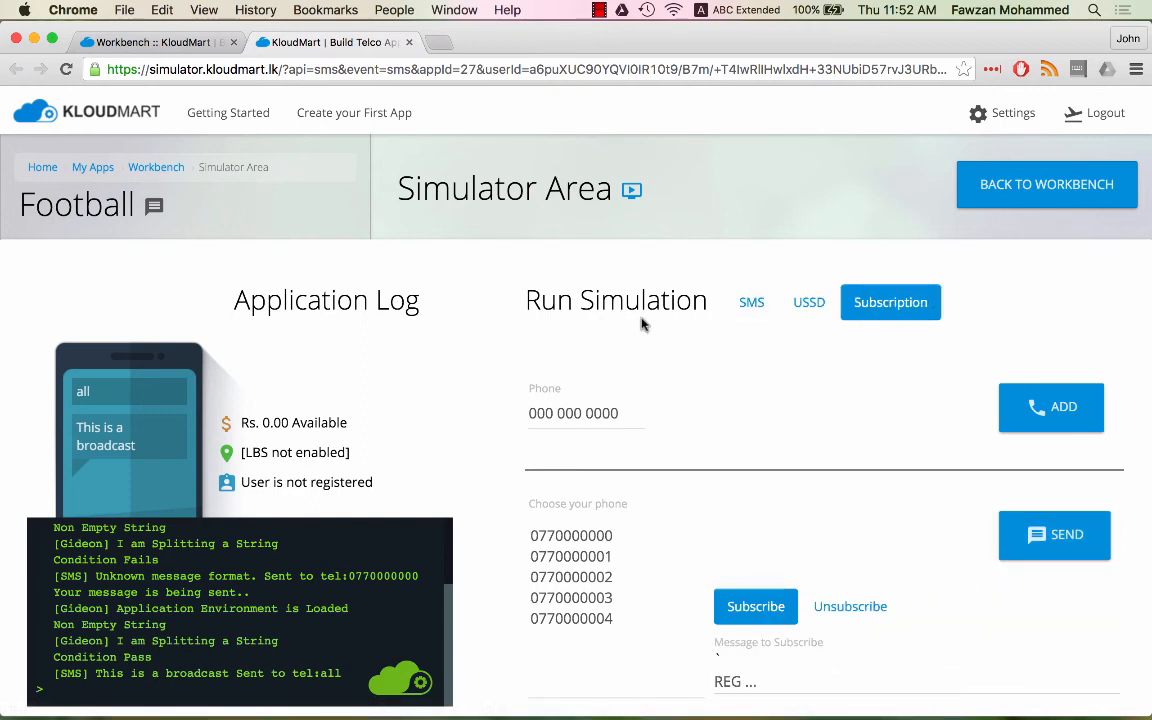
pyautogui.click(108, 43)
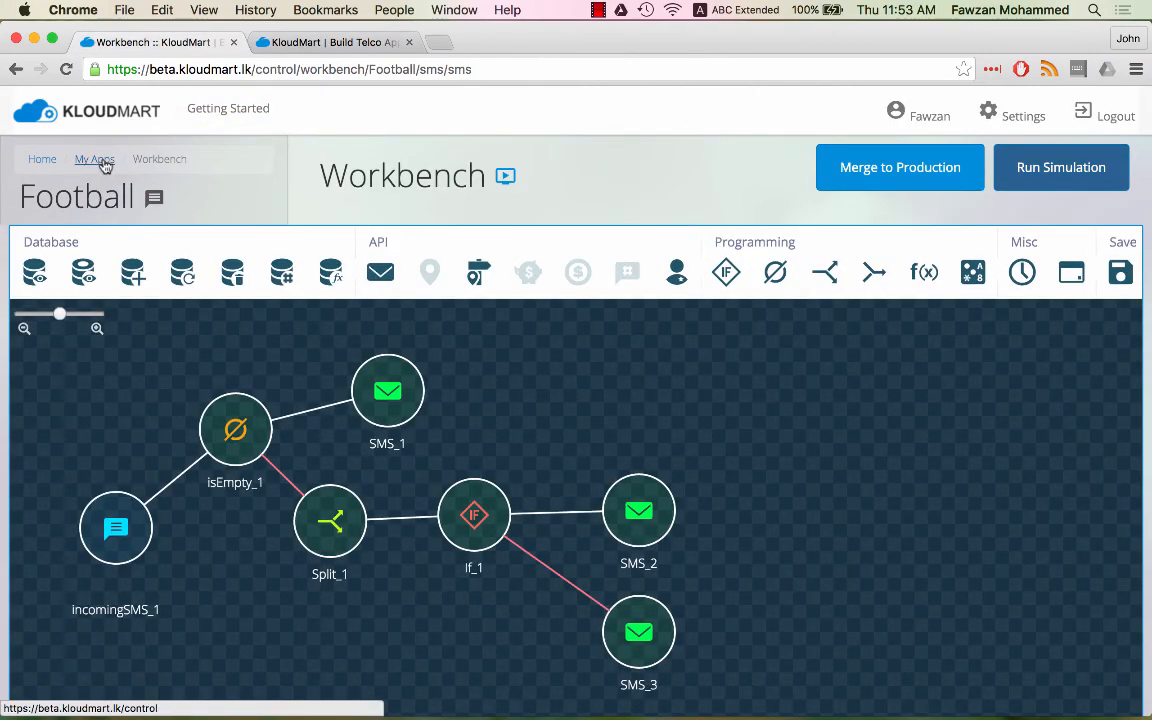
pyautogui.click(96, 160)
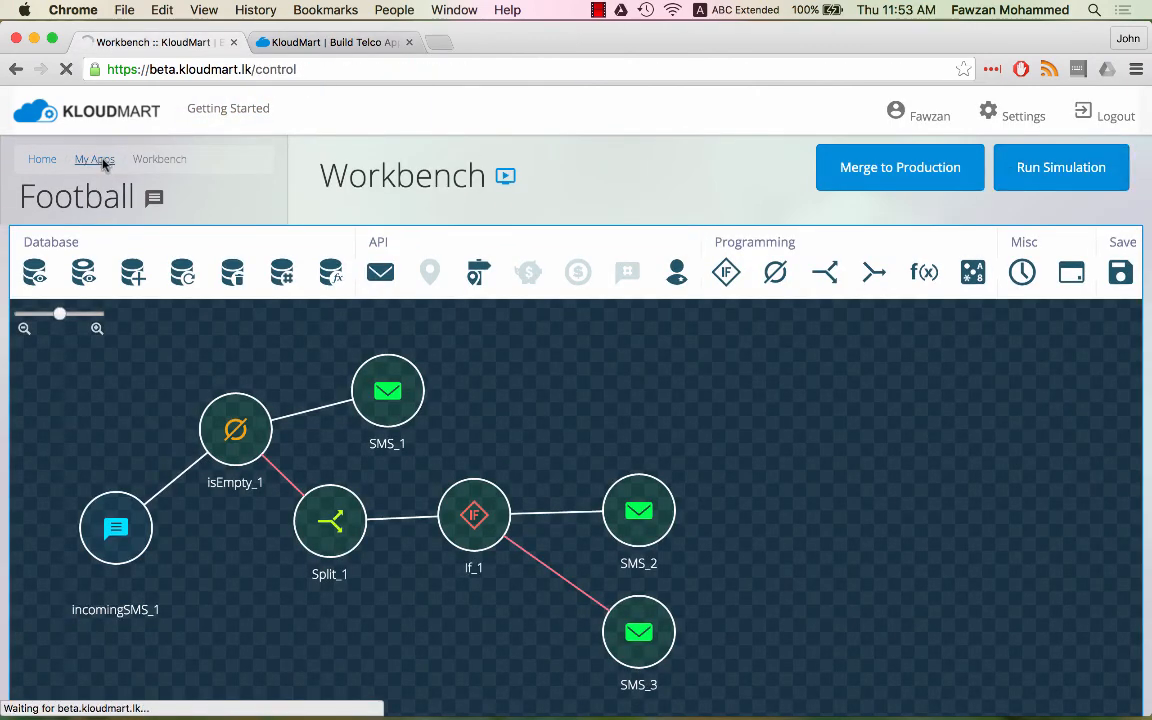
pyautogui.click(803, 526)
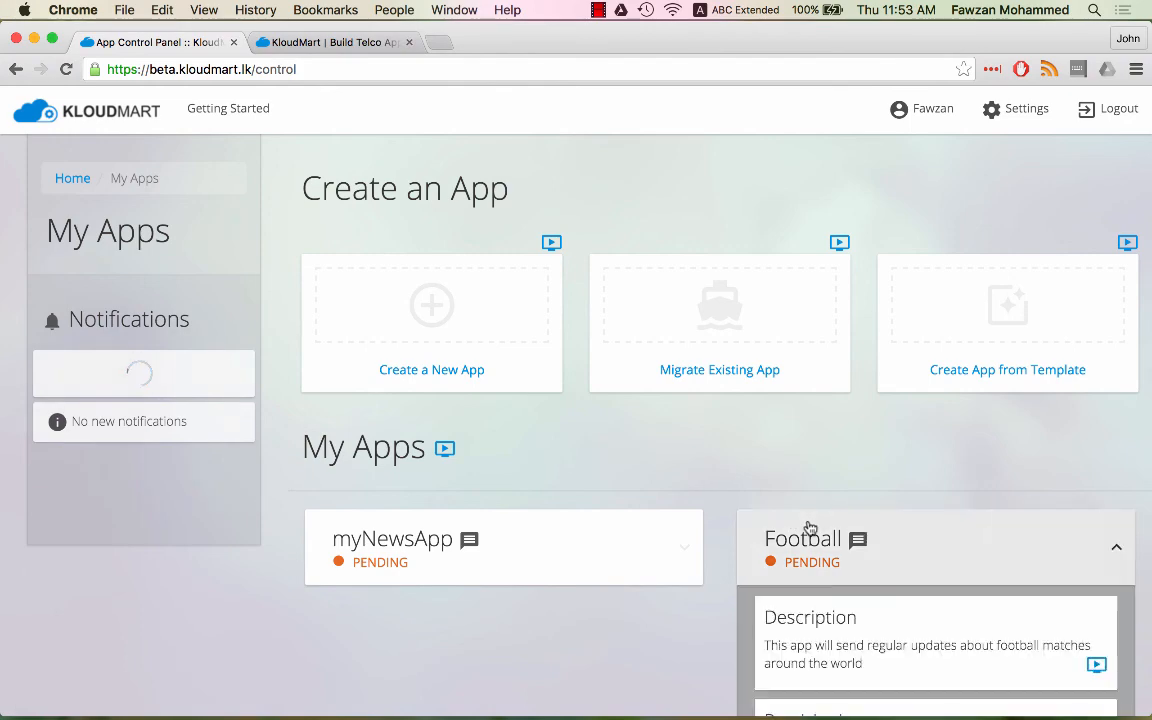
pyautogui.scroll(-10, 807, 530)
pyautogui.click(848, 352)
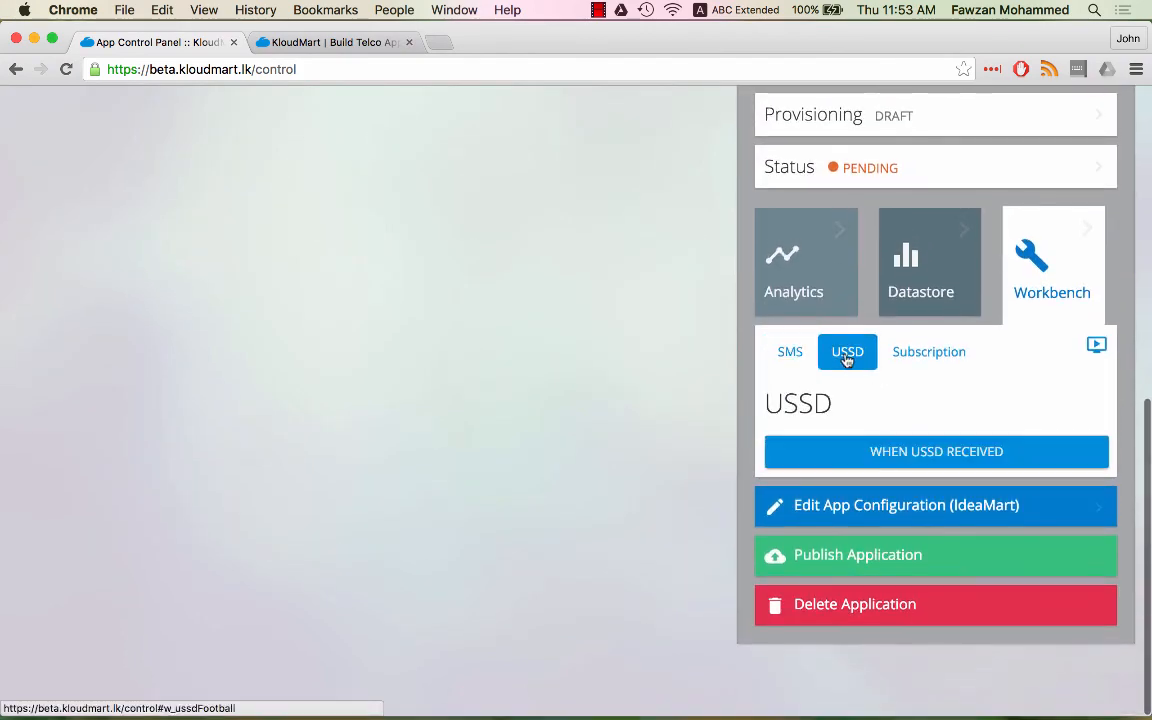
pyautogui.click(853, 452)
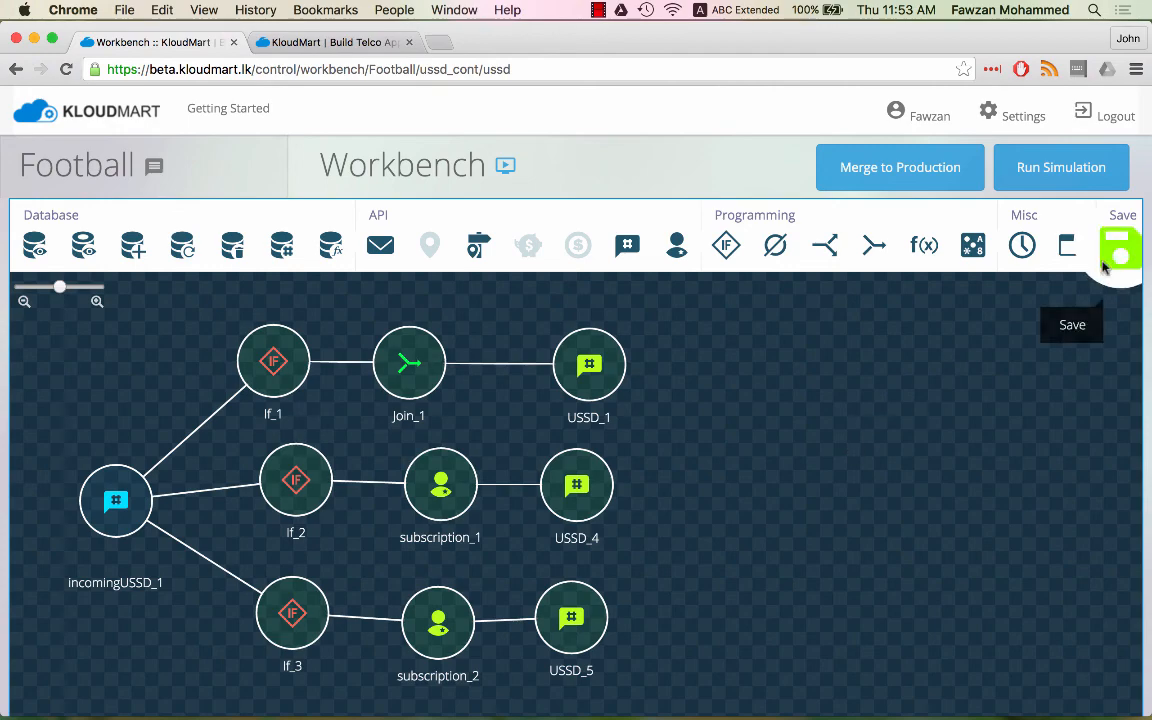
pyautogui.click(1120, 246)
pyautogui.click(700, 385)
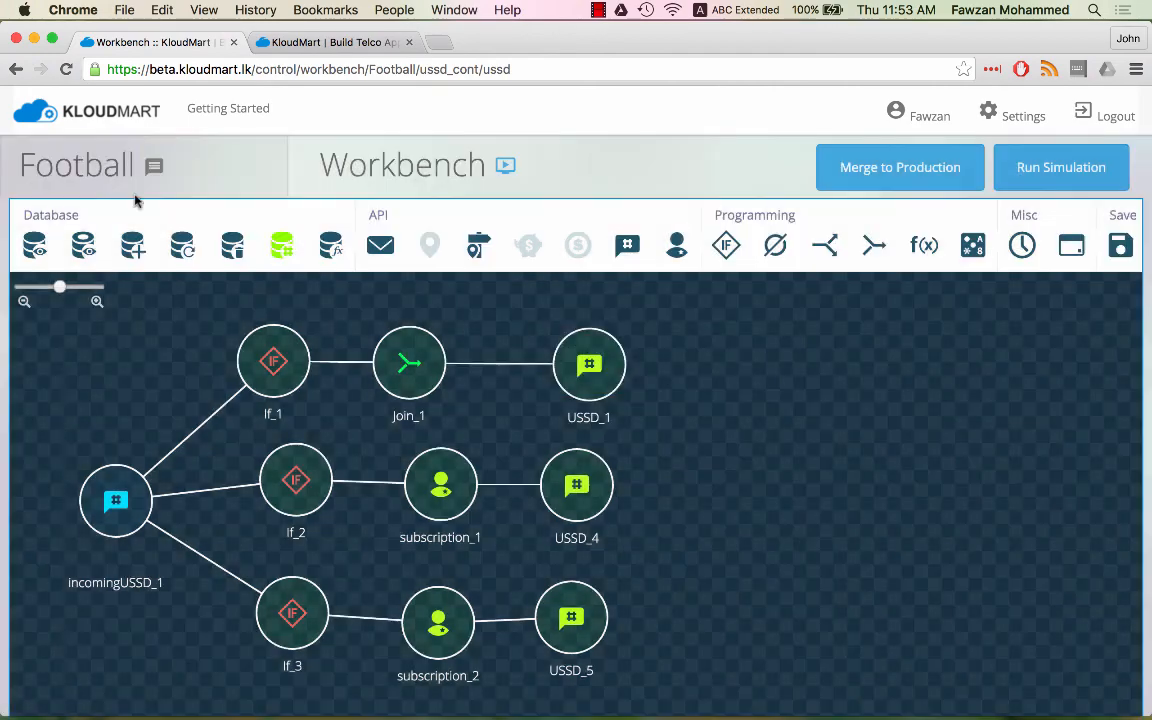
# - Save the Football subscription workflow and return to the Simulator
pyautogui.click(16, 70)
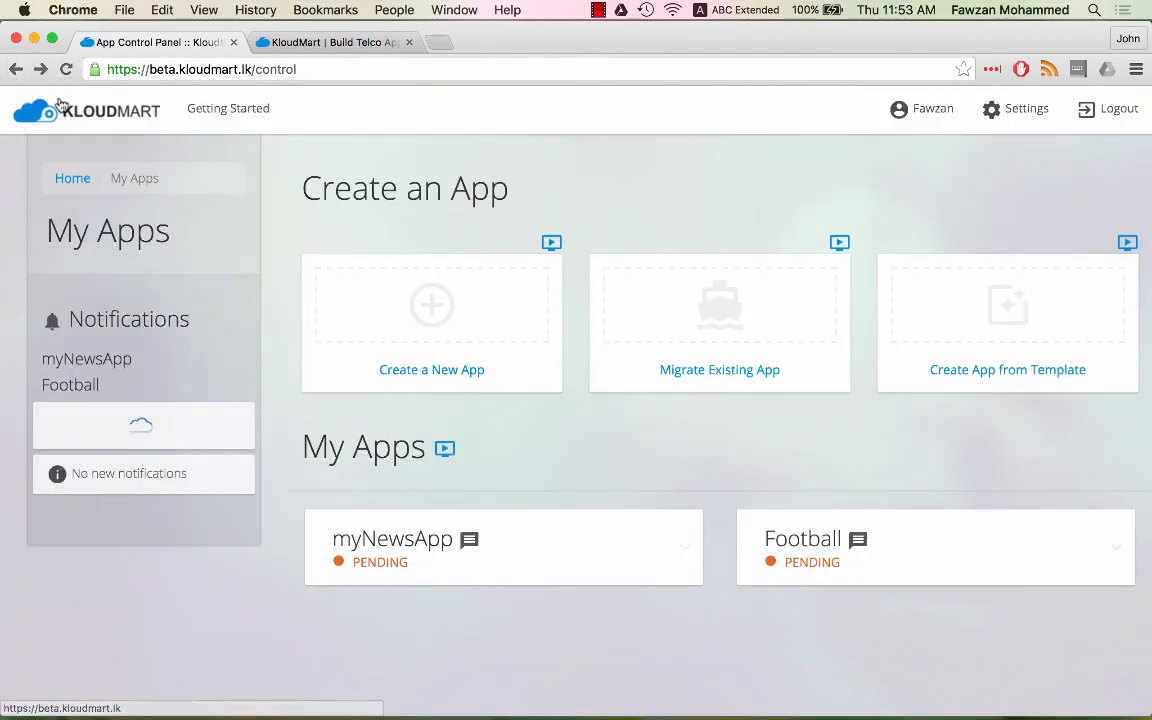
pyautogui.click(855, 548)
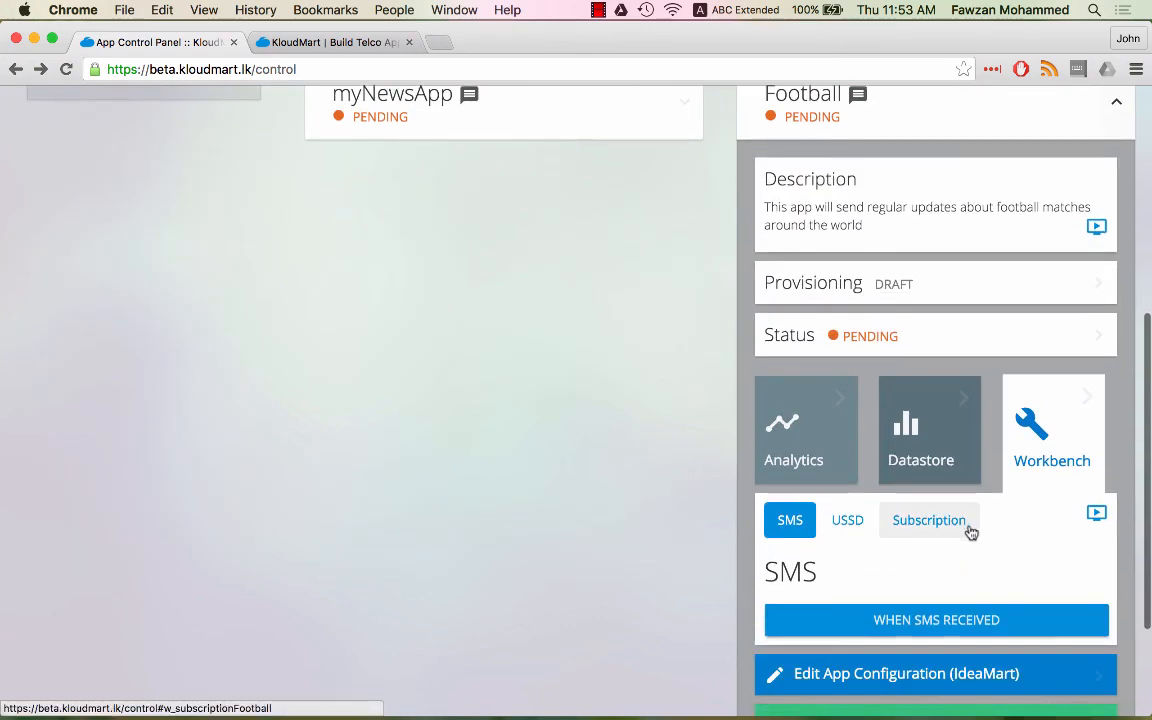
pyautogui.click(944, 522)
pyautogui.click(922, 620)
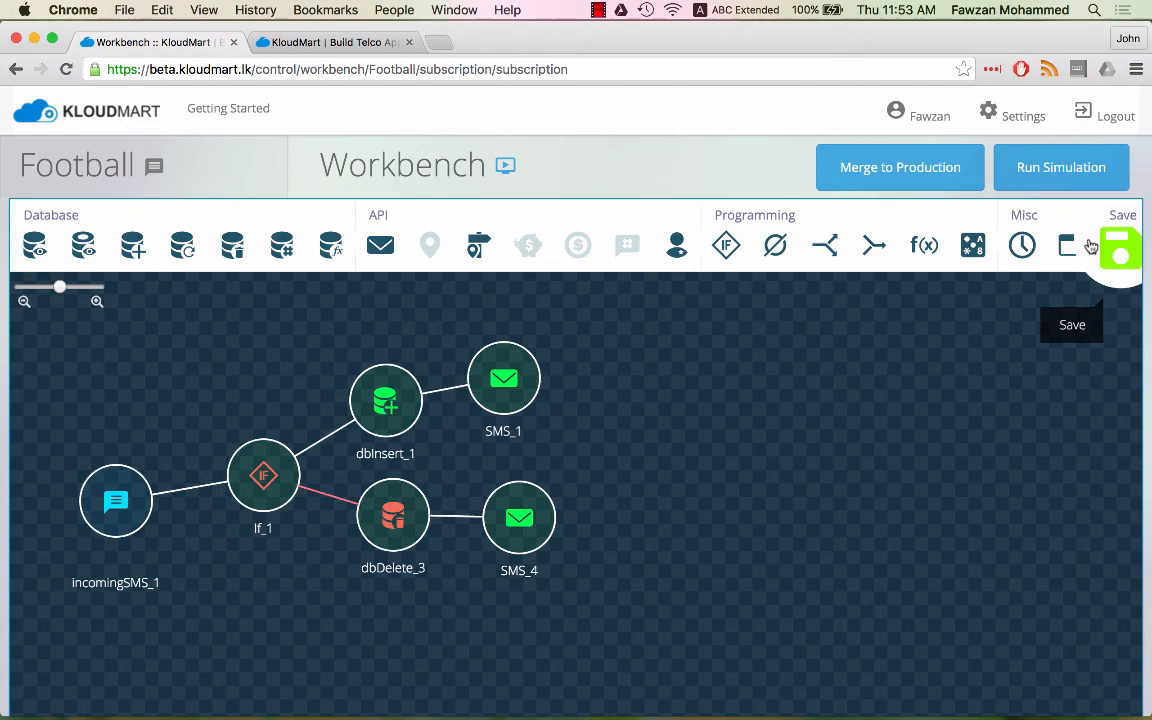
pyautogui.click(1091, 247)
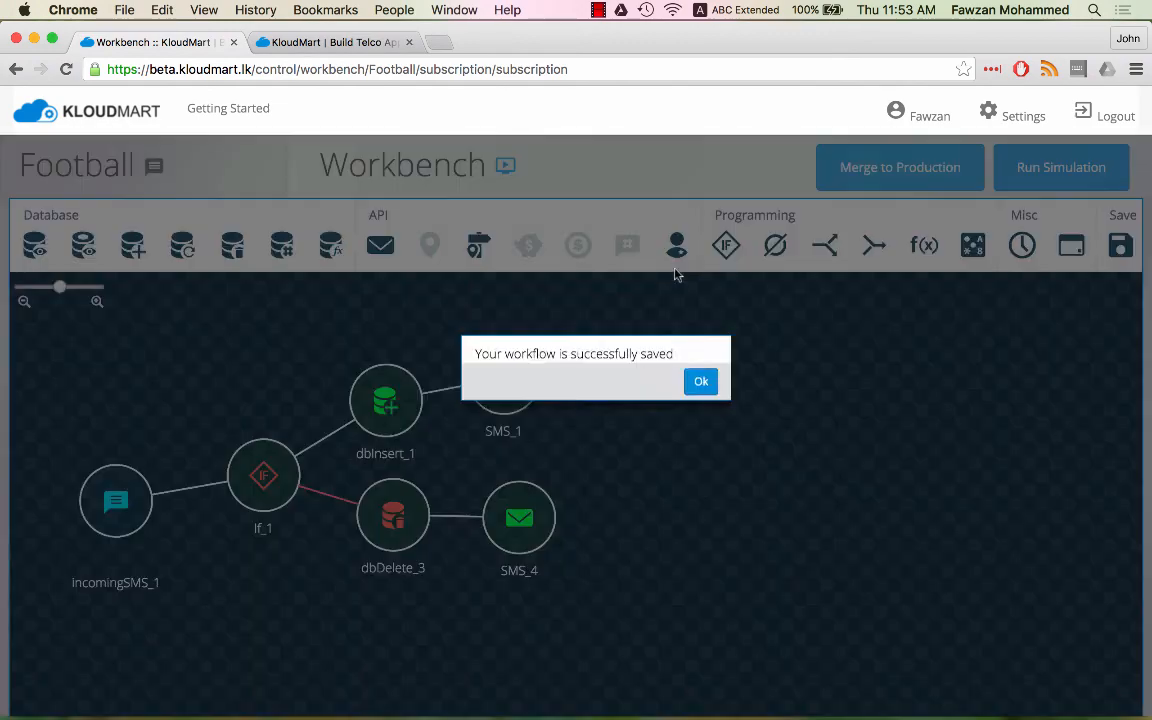
pyautogui.click(690, 386)
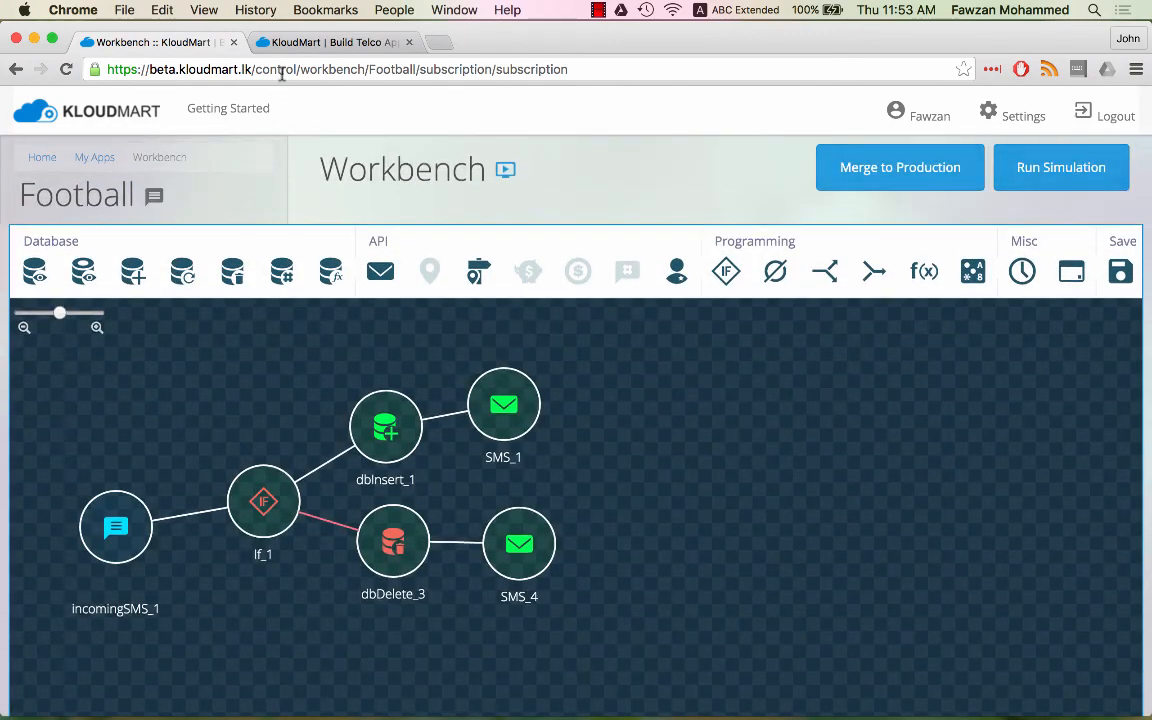
pyautogui.click(283, 43)
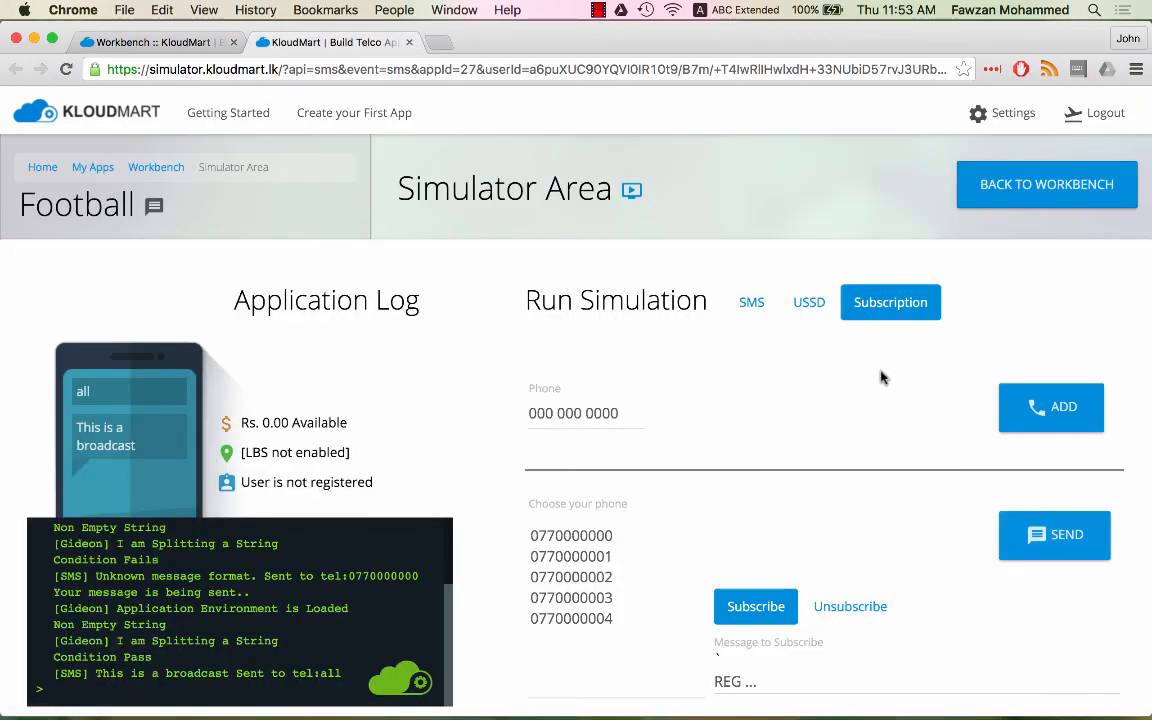
# - Dial USSD code #771*105# from the test phone and reply 1 to register
pyautogui.click(809, 303)
pyautogui.click(757, 650)
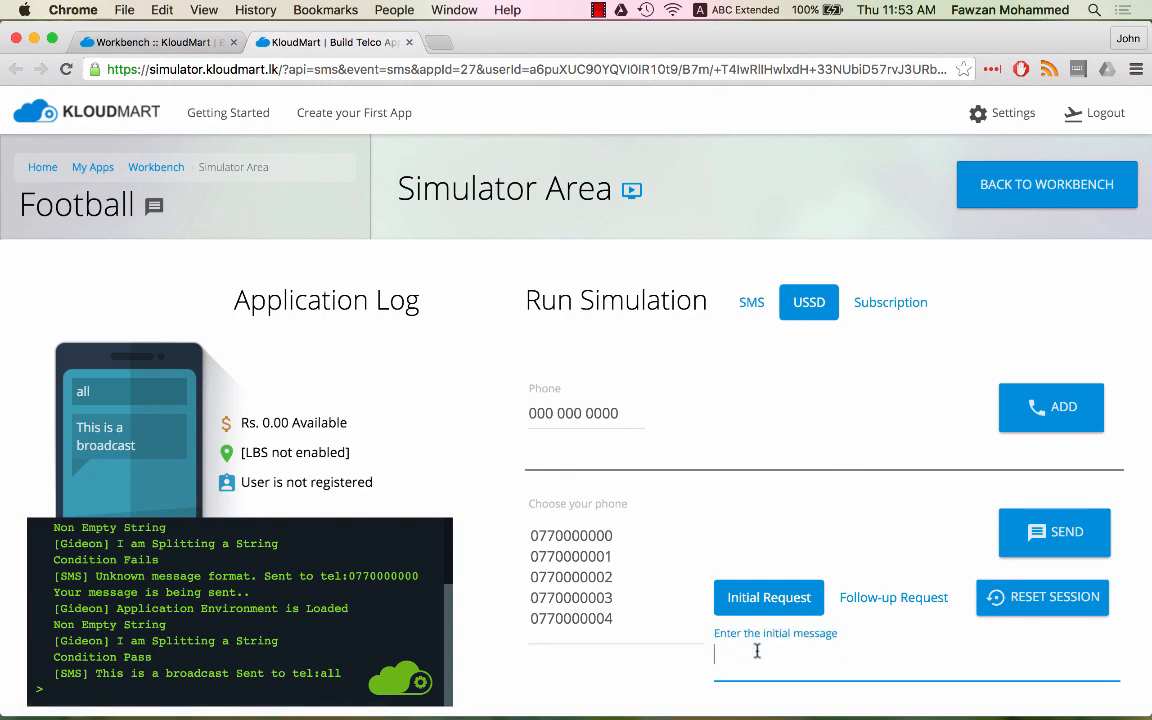
pyautogui.write('#771*105#')
pyautogui.click(1058, 532)
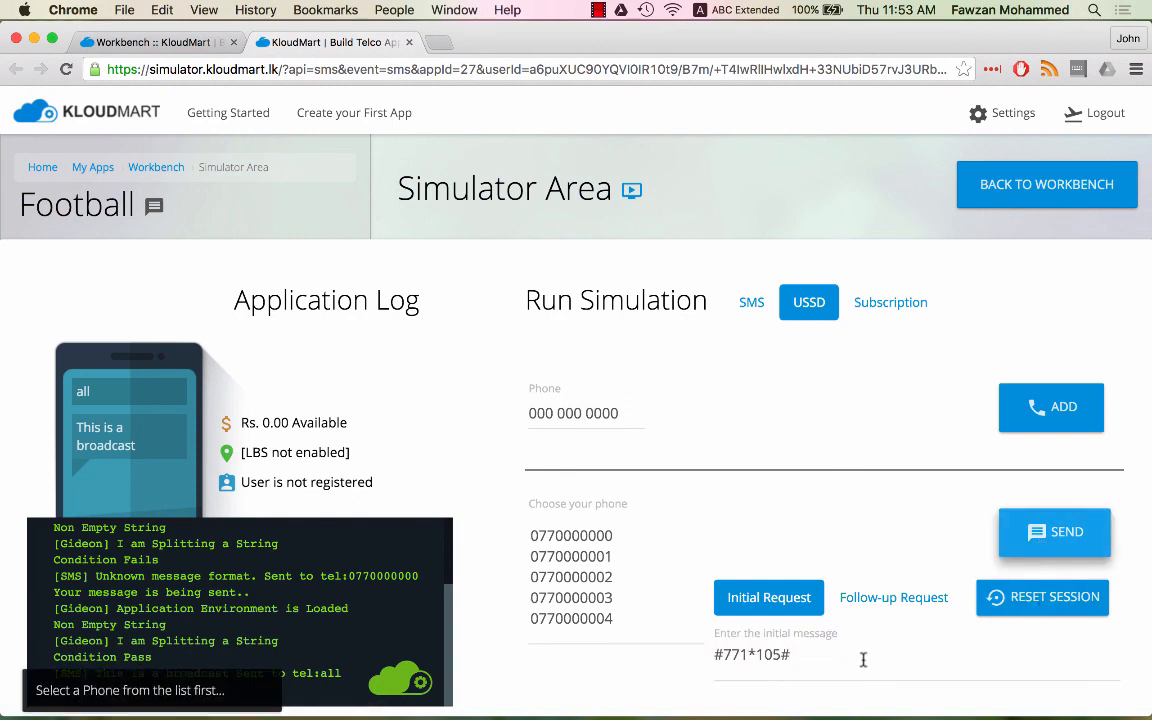
pyautogui.click(571, 535)
pyautogui.click(1055, 532)
pyautogui.click(739, 656)
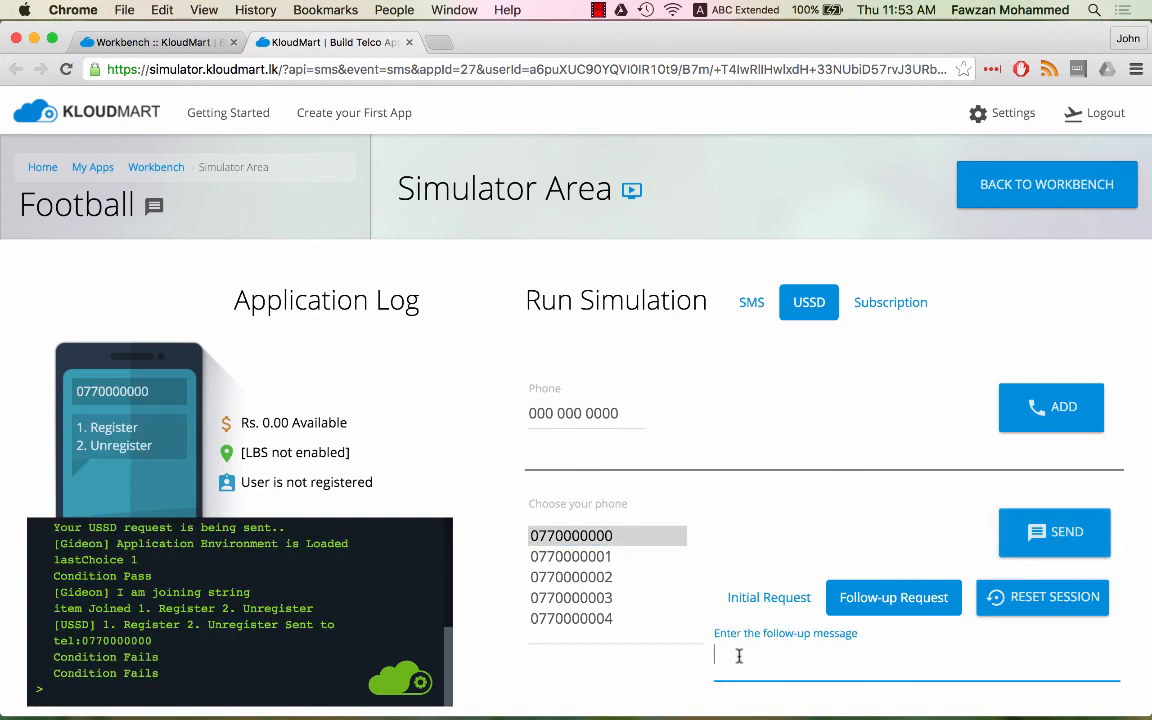
pyautogui.click(1040, 532)
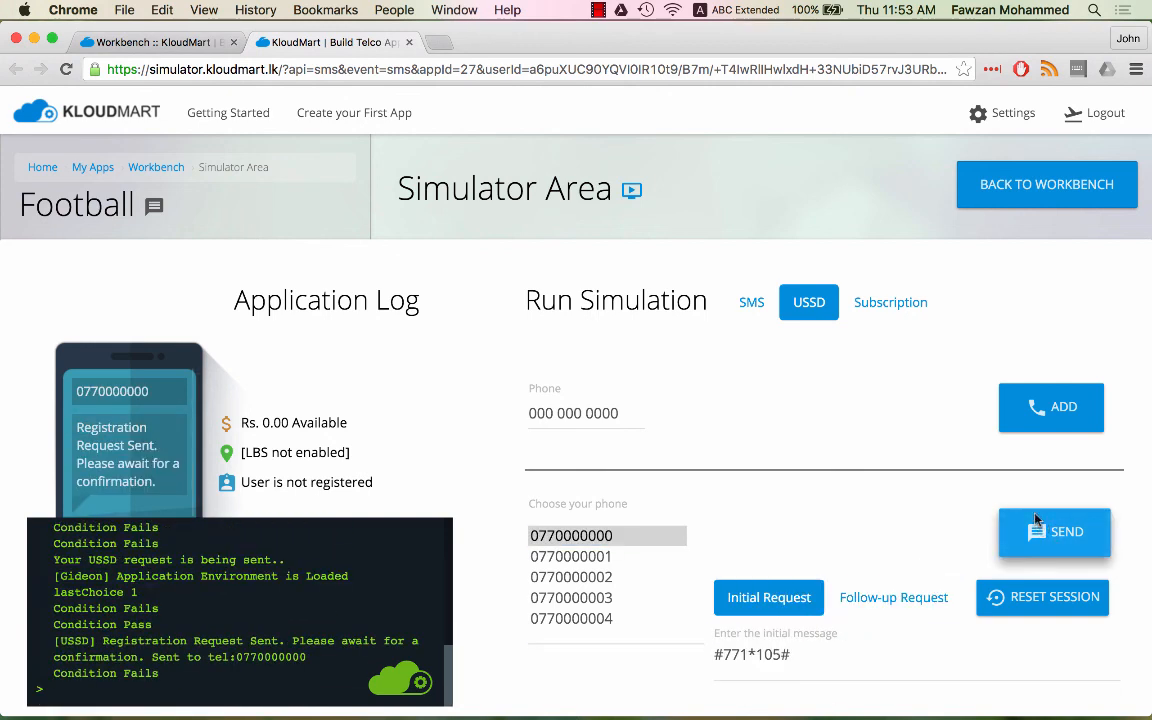
# - Subscribe to the Football app by sending REG FB
pyautogui.click(890, 318)
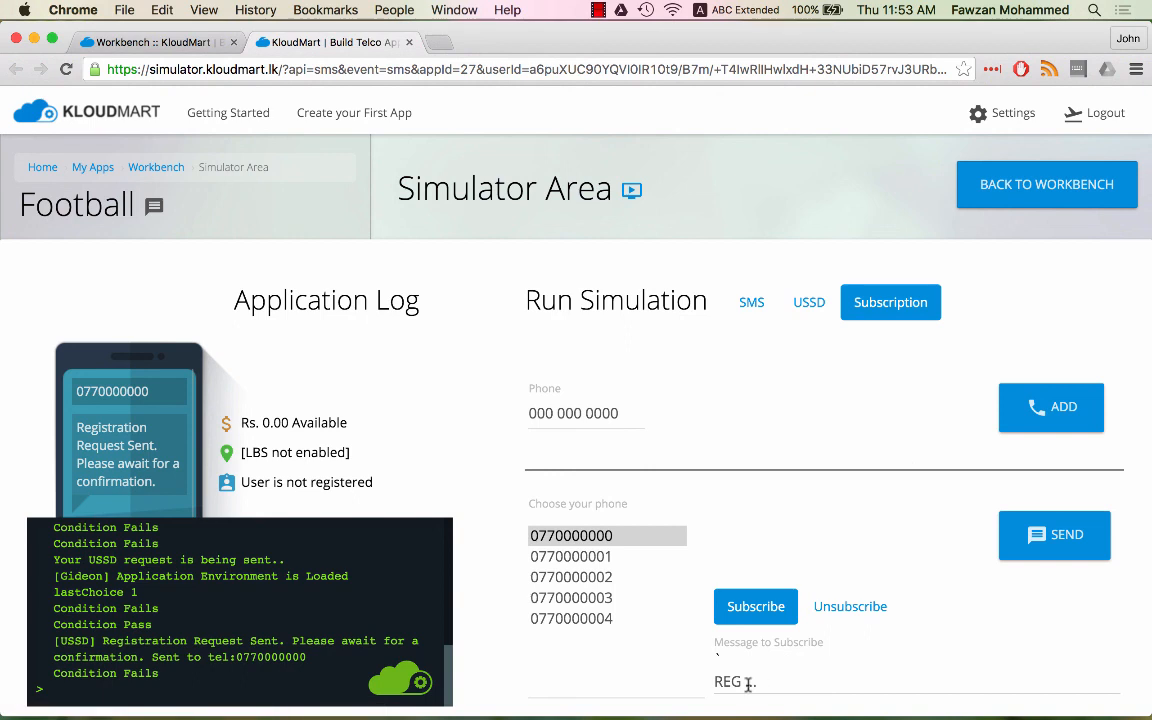
pyautogui.click(758, 682)
pyautogui.doubleClick(762, 683)
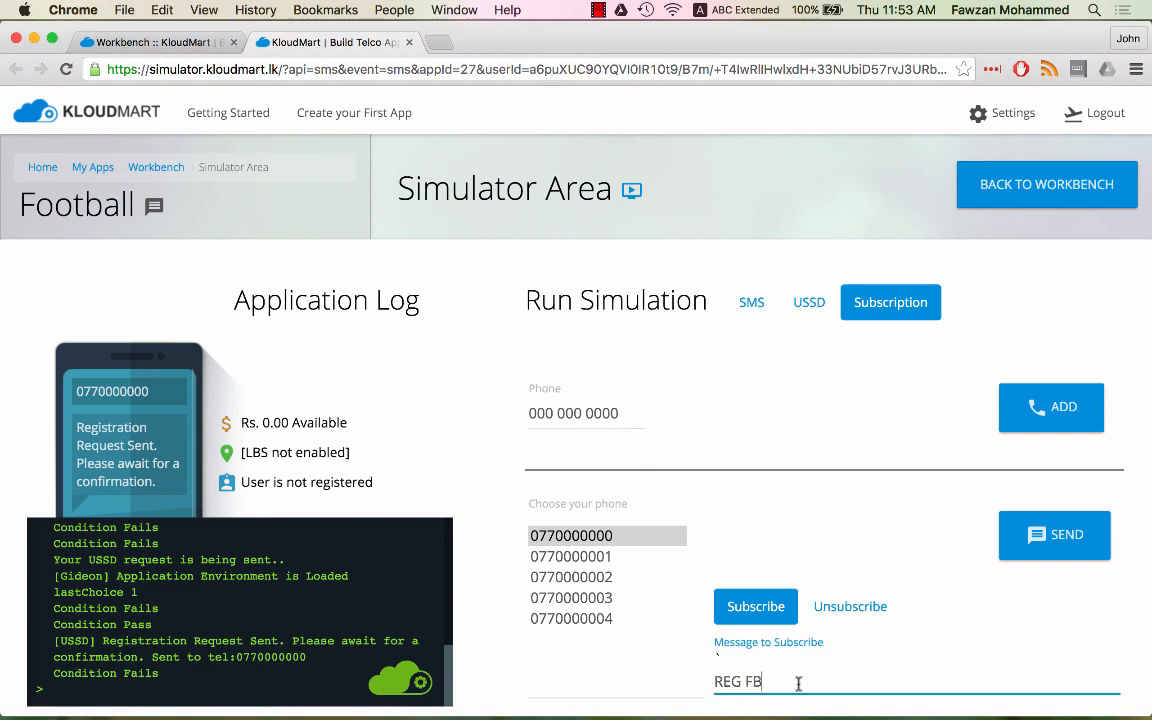
pyautogui.write('FB')
pyautogui.click(1022, 551)
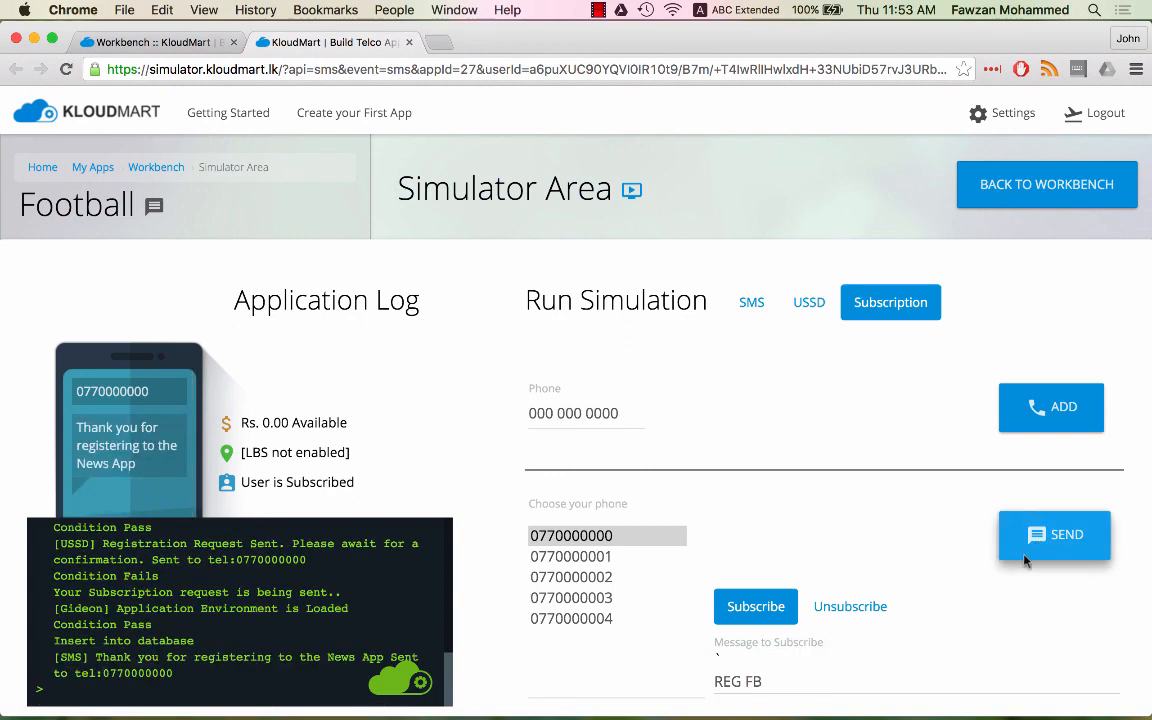
# - Unsubscribe from the Football app by sending UNREG FB
pyautogui.click(820, 608)
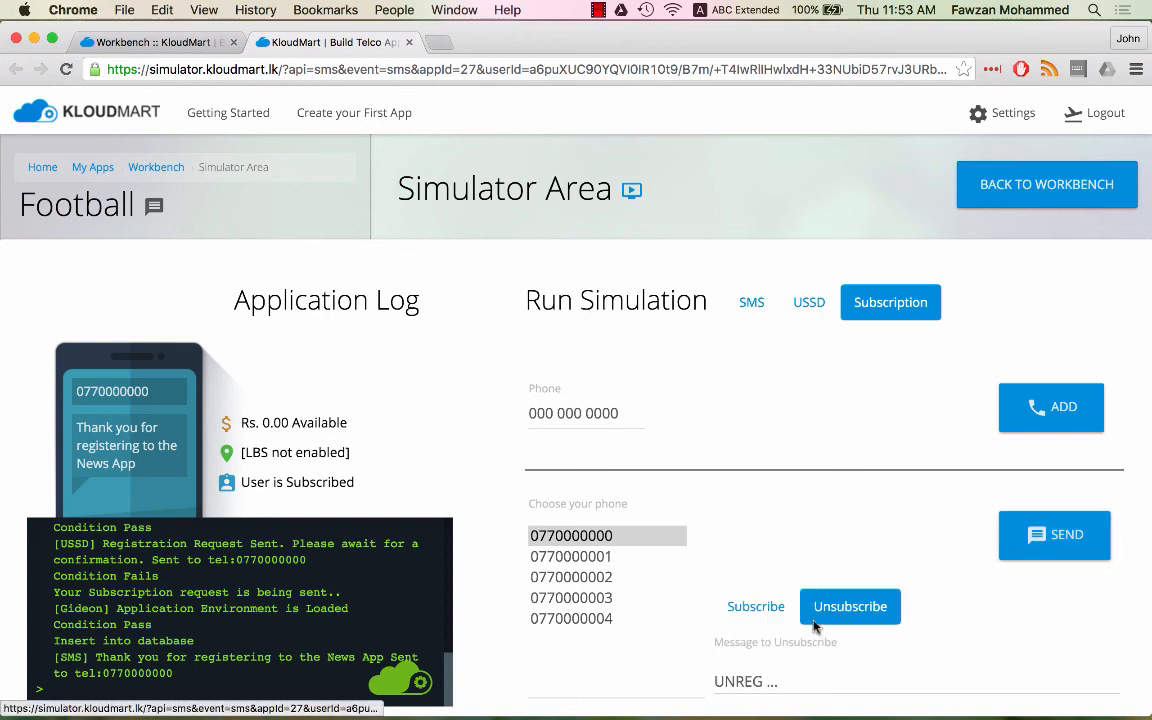
pyautogui.click(767, 681)
pyautogui.doubleClick(768, 681)
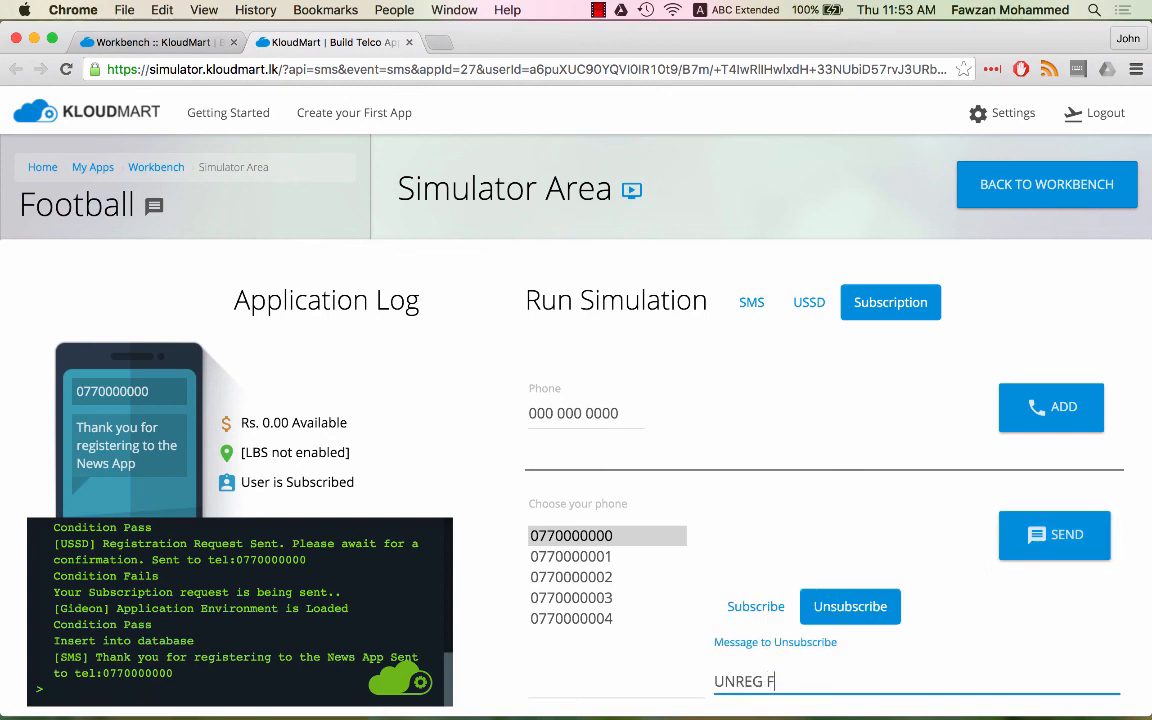
pyautogui.write('FB')
pyautogui.click(1030, 535)
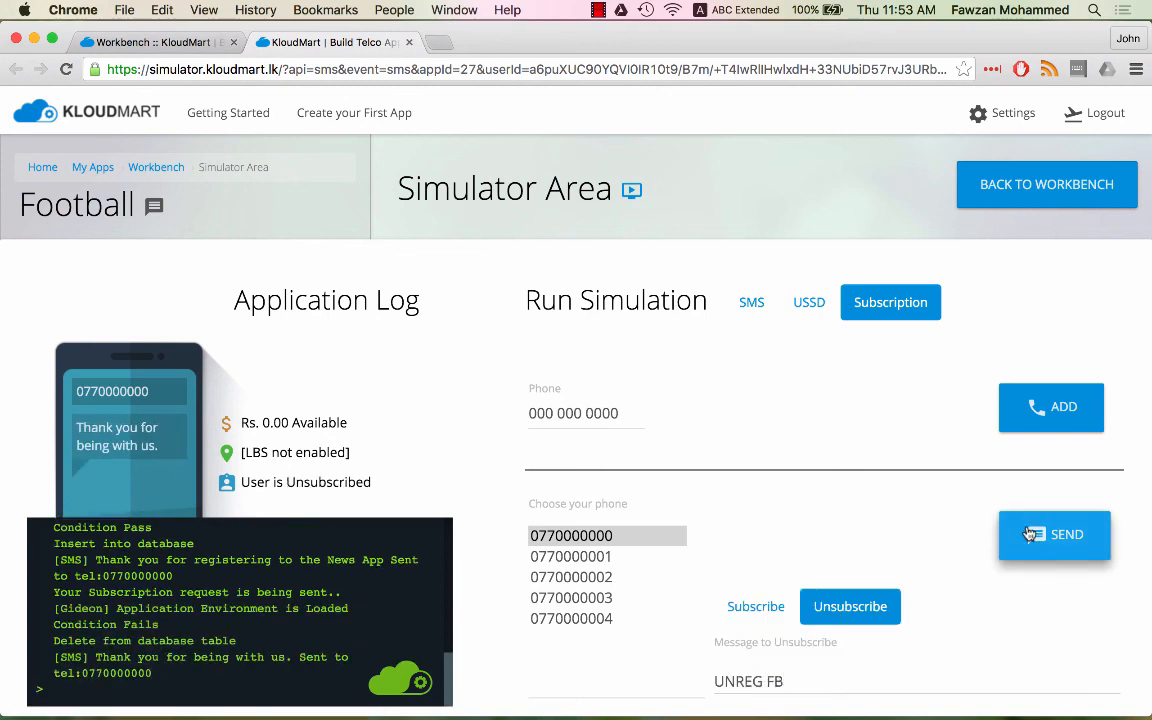